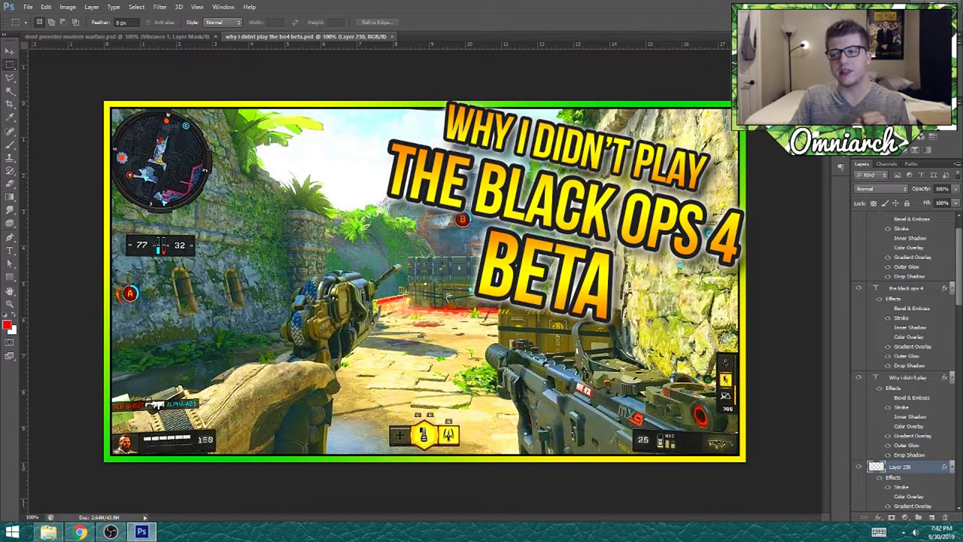
# Compare the "Why I didn't play the Black Ops 4 beta" thumbnail with the "Cancel your preorder" thumbnail by alternating between both documents.
pyautogui.scroll(2, 903, 361)
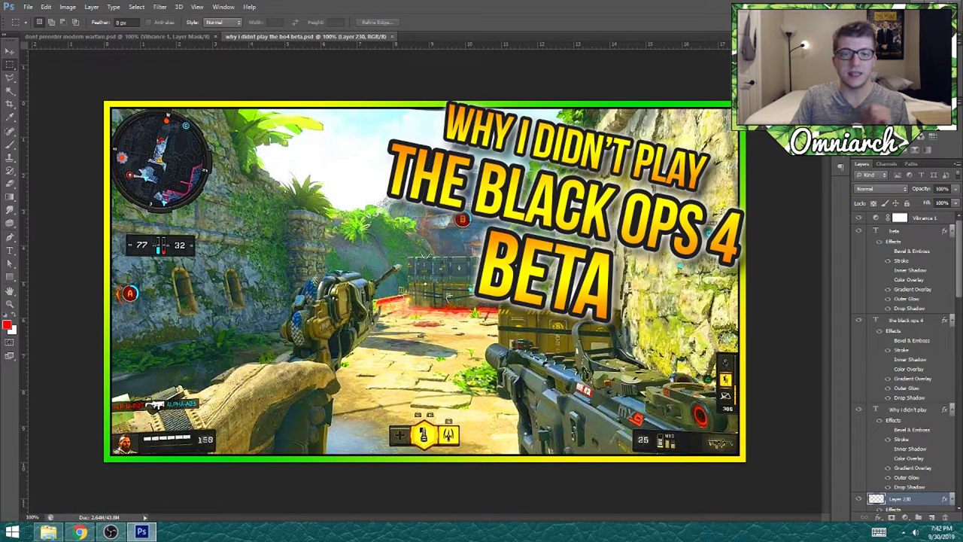
pyautogui.hotkey('ctrl', 'Tab')
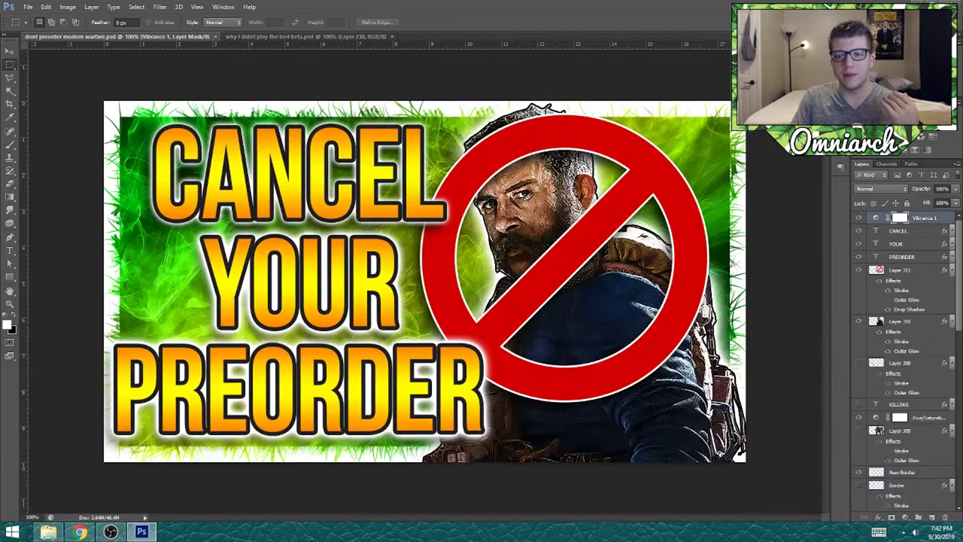
pyautogui.hotkey('ctrl', 'Tab')
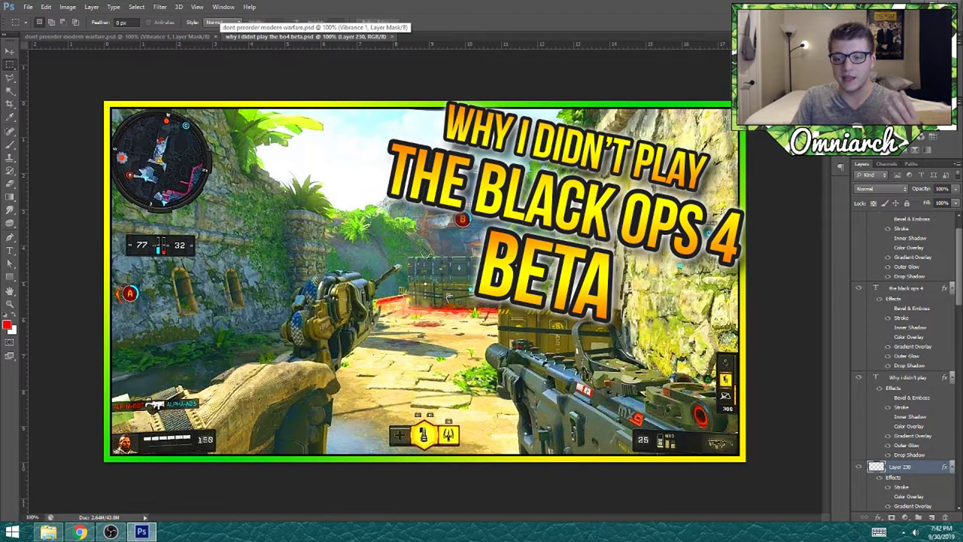
pyautogui.hotkey('ctrl', 'Tab')
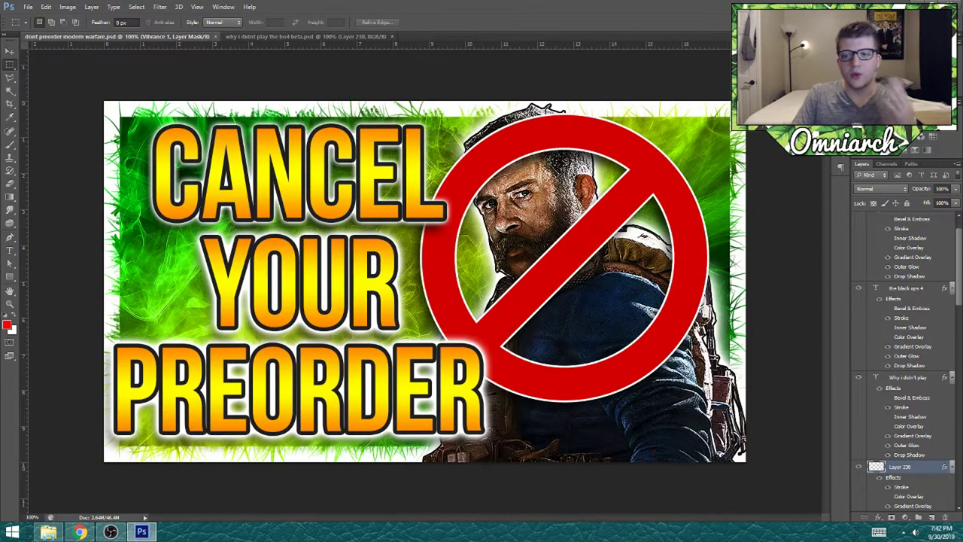
pyautogui.hotkey('ctrl', 'Tab')
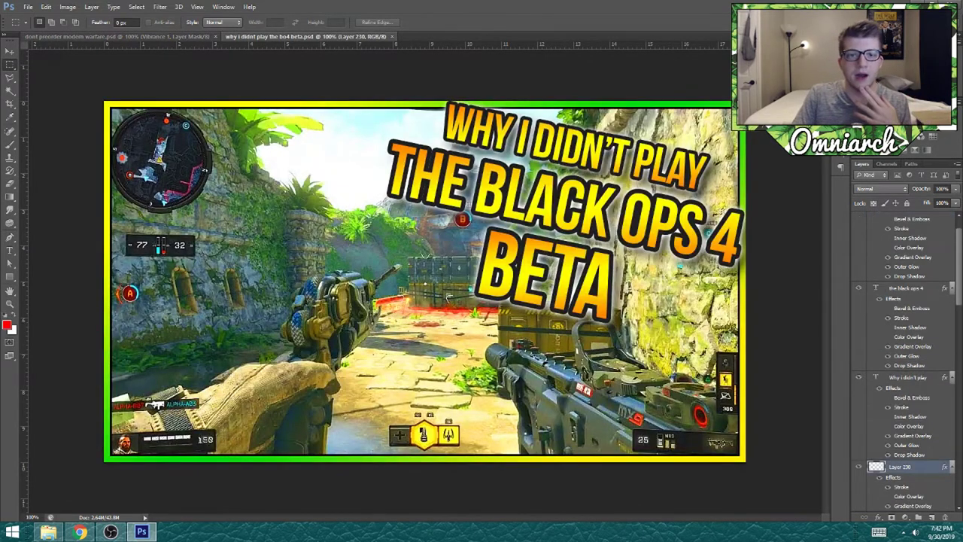
pyautogui.hotkey('ctrl', 'Tab')
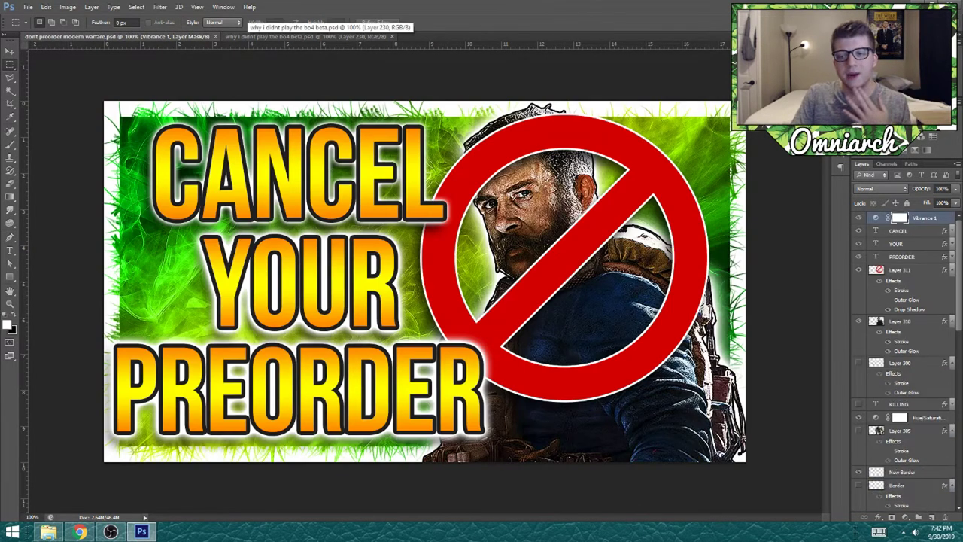
pyautogui.click(309, 36)
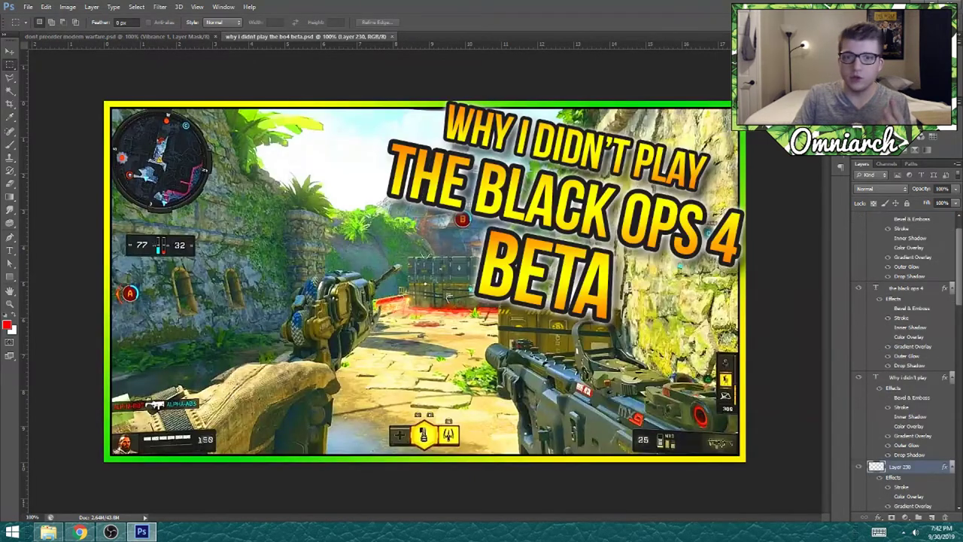
pyautogui.hotkey('ctrl', 'Tab')
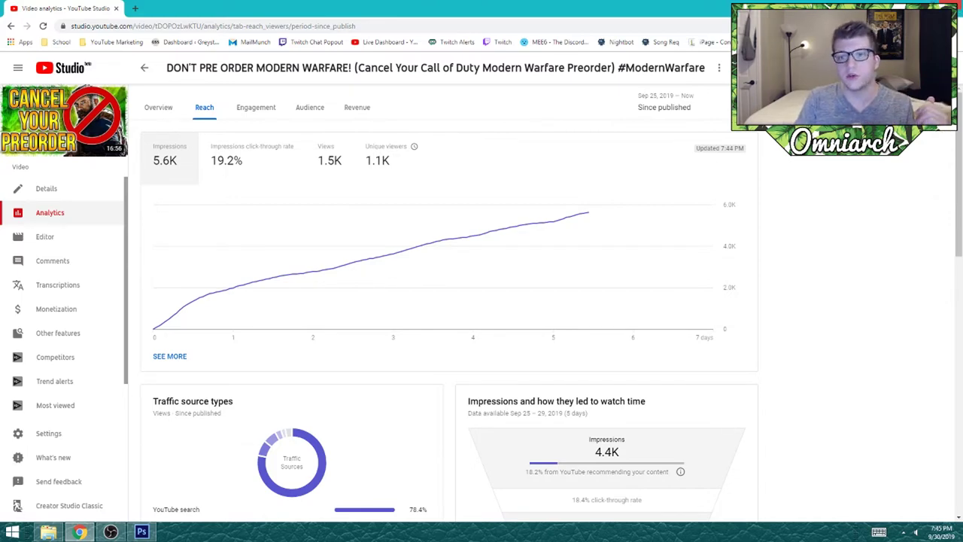
# Switch from YouTube Studio back to Photoshop and re-examine the text, image and border differences between the two thumbnail documents.
pyautogui.hotkey('alt', 'Tab')
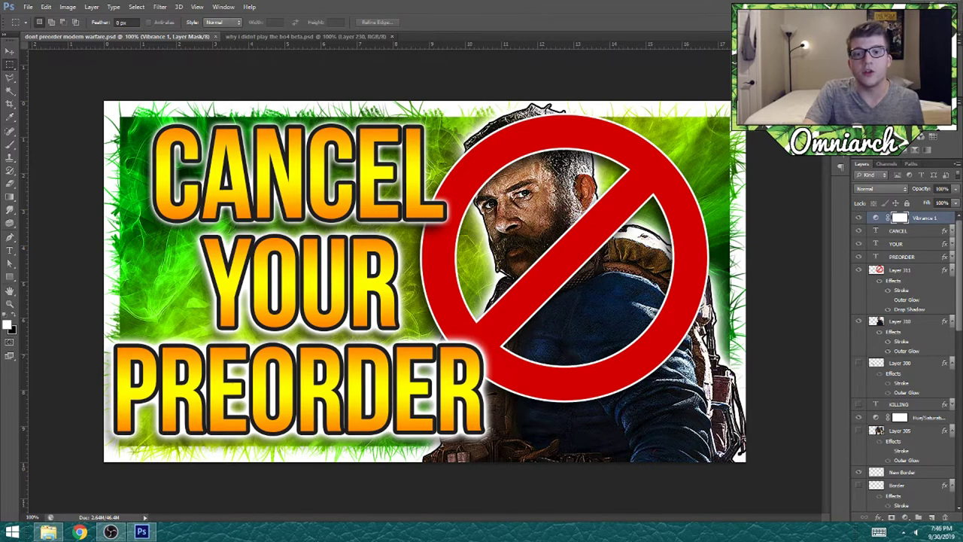
pyautogui.hotkey('ctrl', 'Tab')
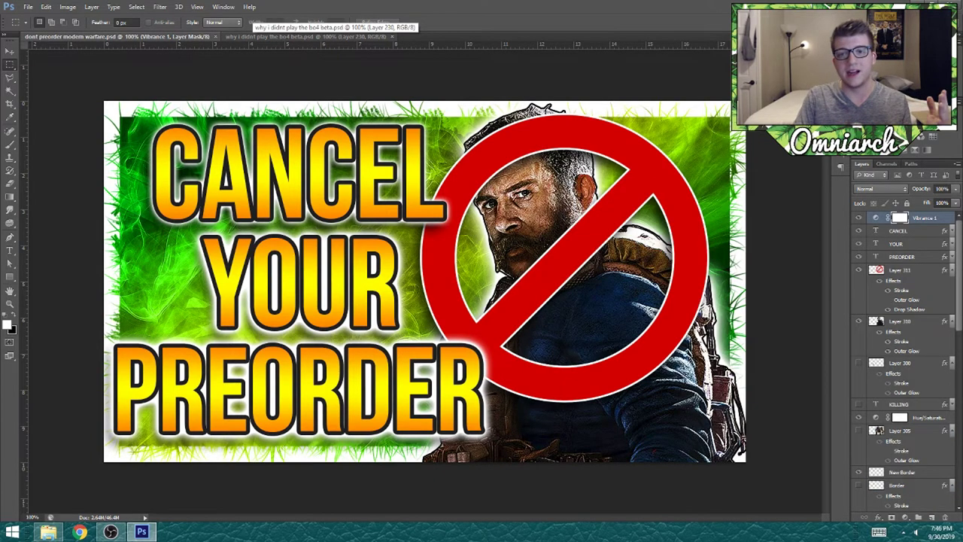
pyautogui.click(301, 36)
pyautogui.hotkey('ctrl', 'Tab')
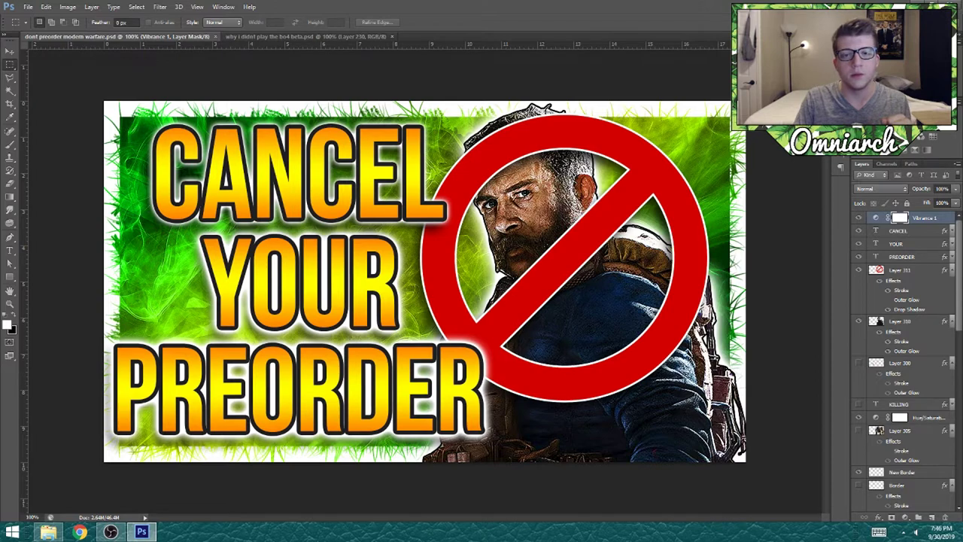
pyautogui.hotkey('ctrl', 'Tab')
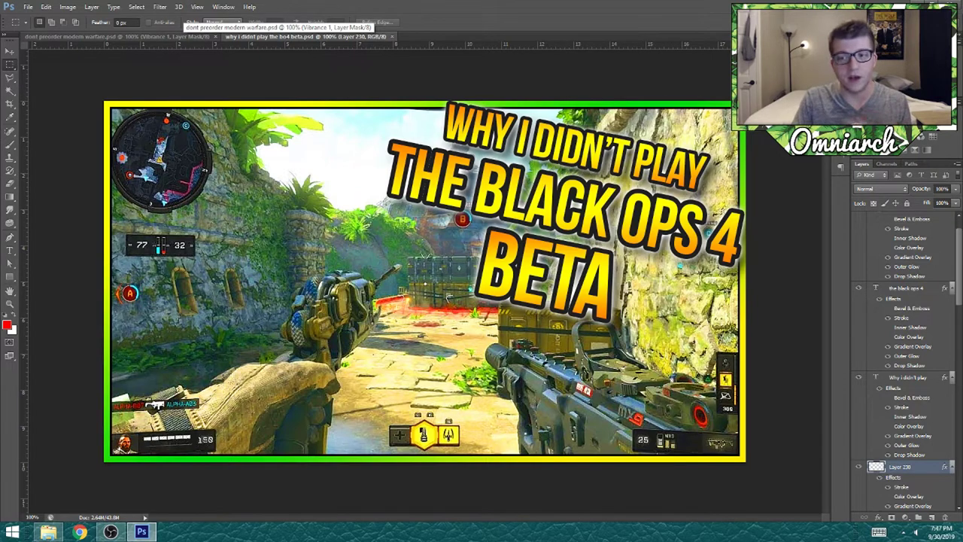
pyautogui.click(186, 35)
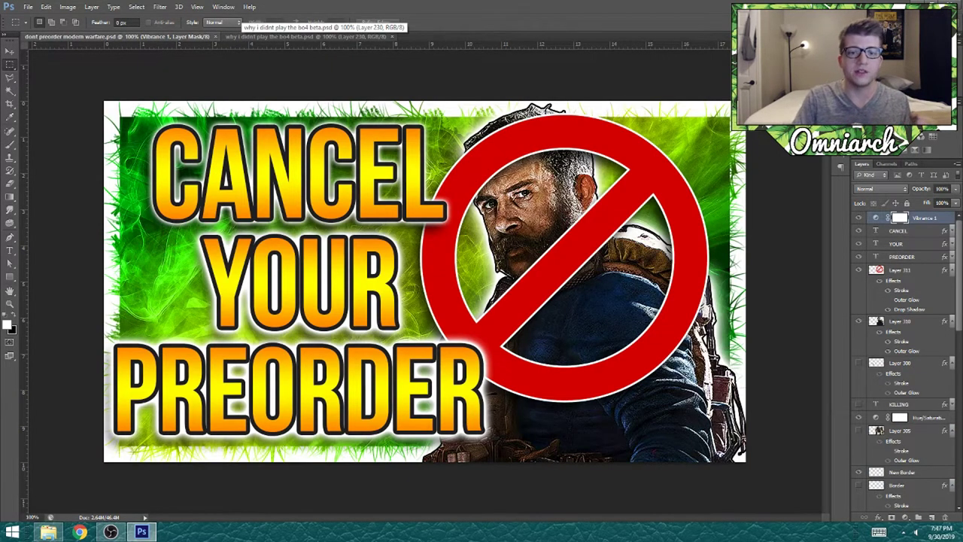
pyautogui.click(242, 35)
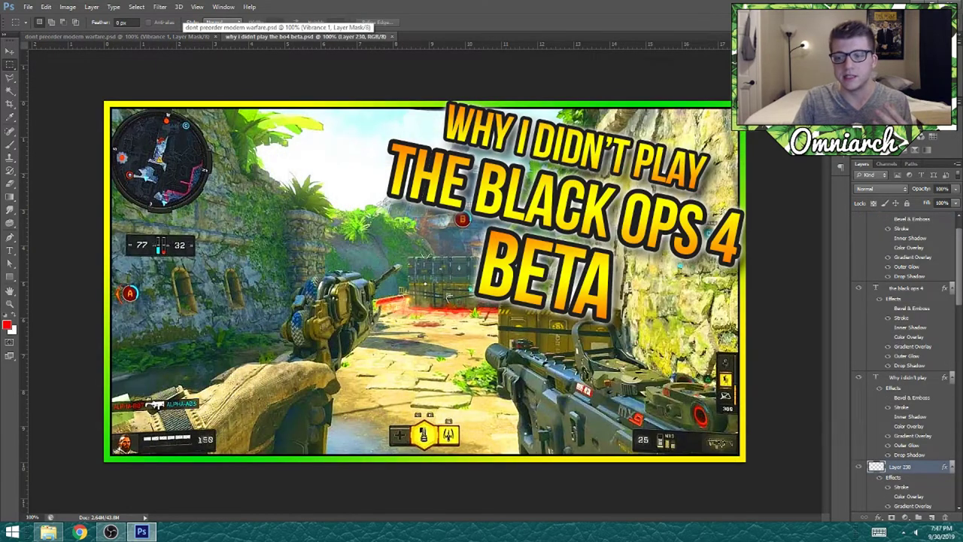
pyautogui.click(186, 35)
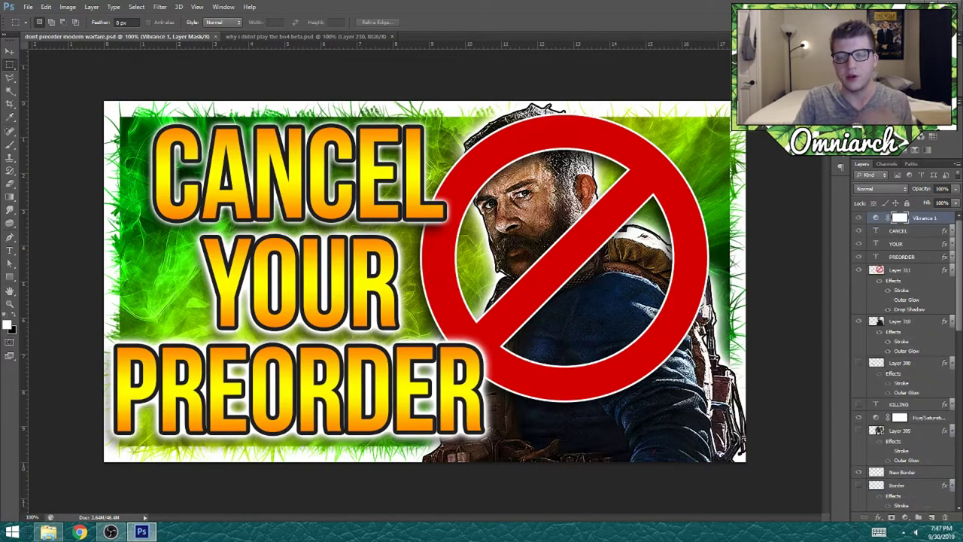
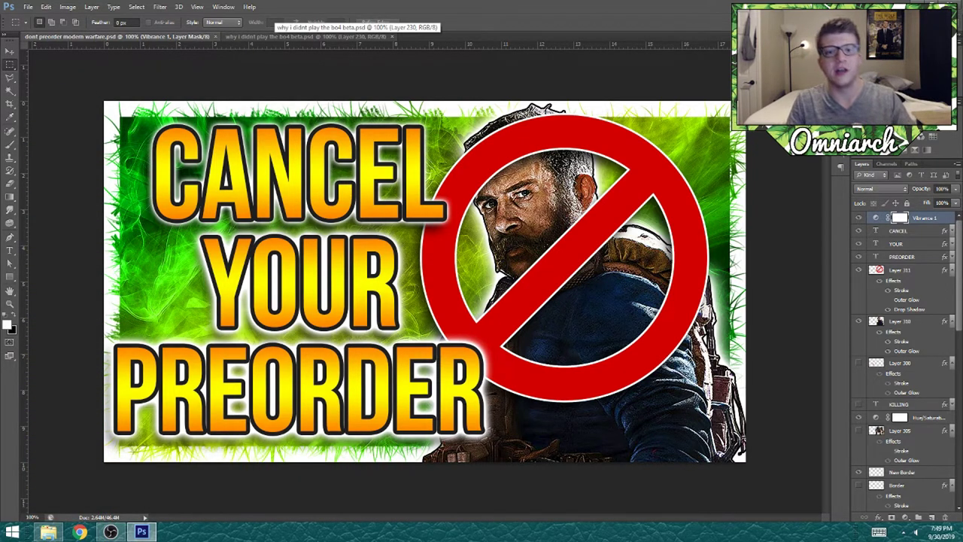
# In the Black Ops 4 beta thumbnail, hide the border layer and show it again to examine its effect.
pyautogui.click(308, 36)
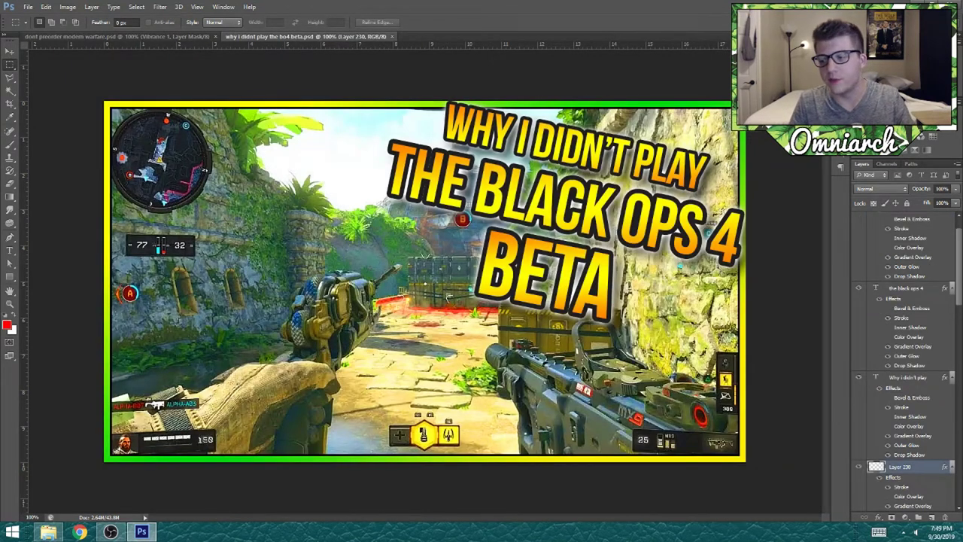
pyautogui.scroll(-1, 903, 362)
pyautogui.click(859, 453)
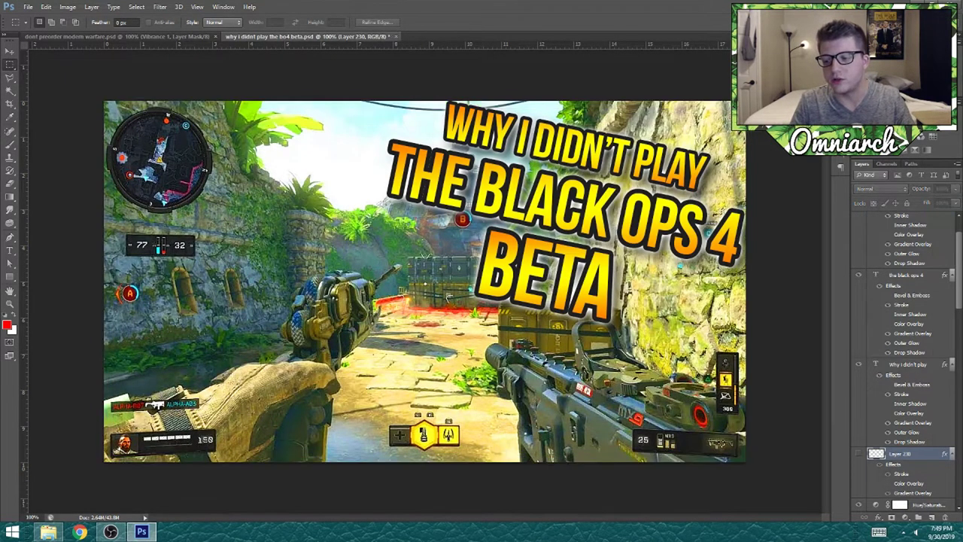
pyautogui.click(859, 453)
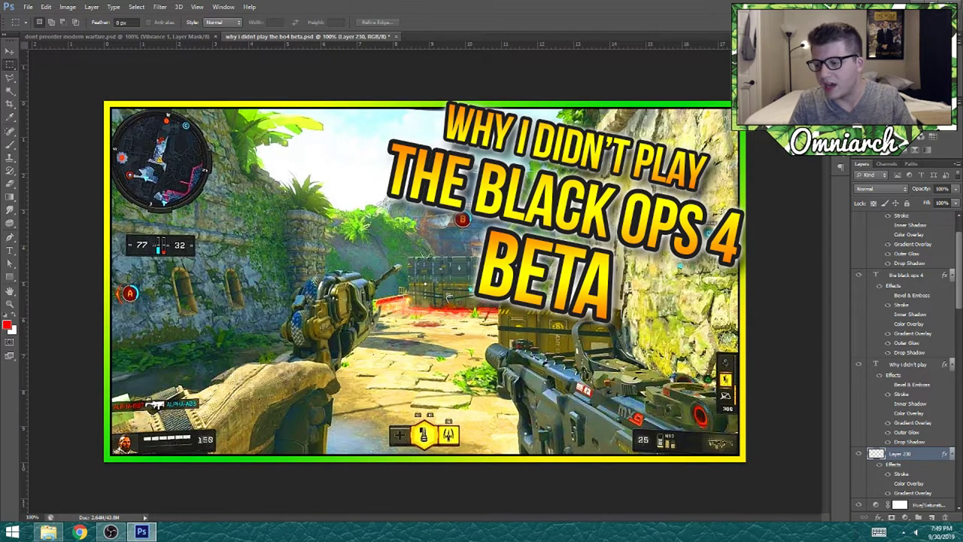
# Select the outline of the Black Ops 4 beta thumbnail's border and draw a red gradient diagonally across it with the Gradient tool.
pyautogui.click(10, 196)
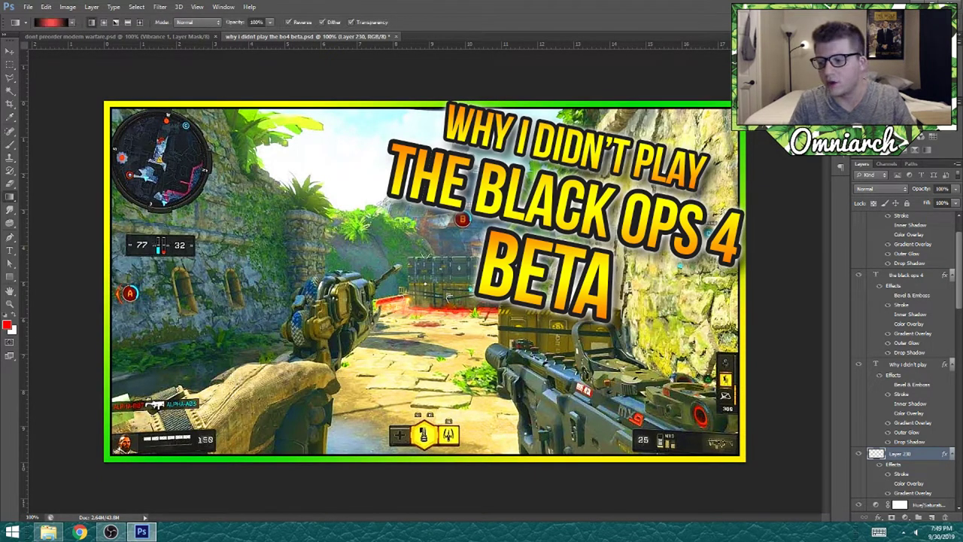
pyautogui.moveTo(89, 80); pyautogui.dragTo(572, 342)
pyautogui.moveTo(214, 162); pyautogui.dragTo(217, 163)
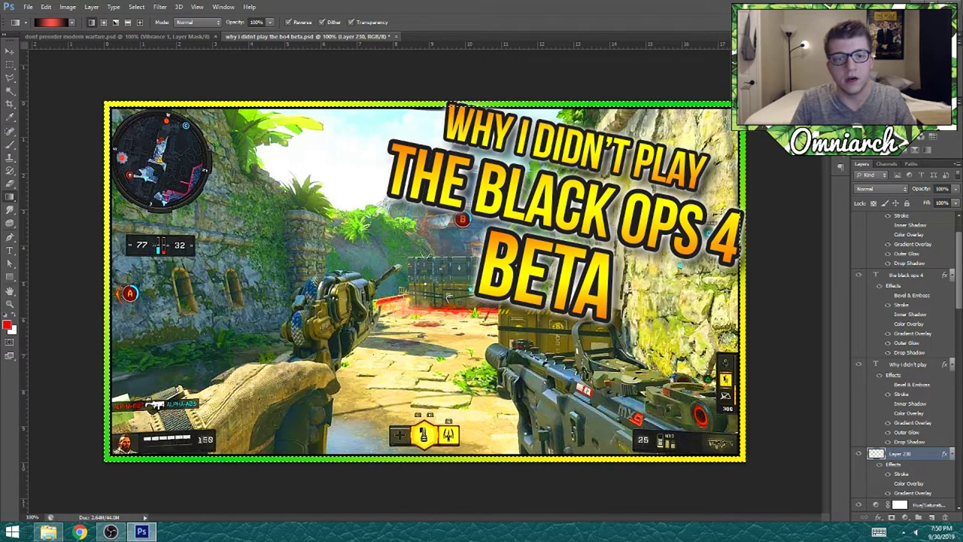
# Try an orange-yellow gradient overlay on the border layer and return it to the green-yellow preset.
pyautogui.doubleClick(925, 454)
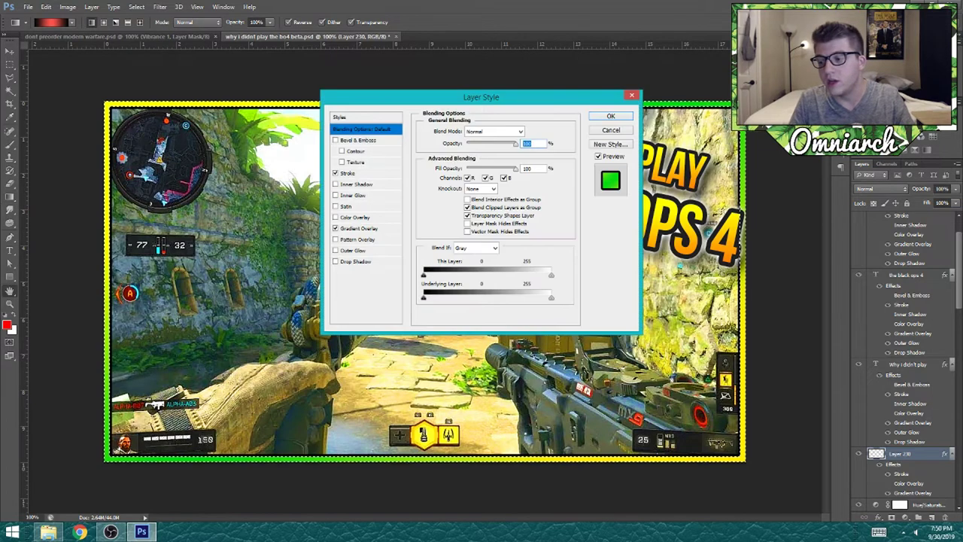
pyautogui.click(359, 228)
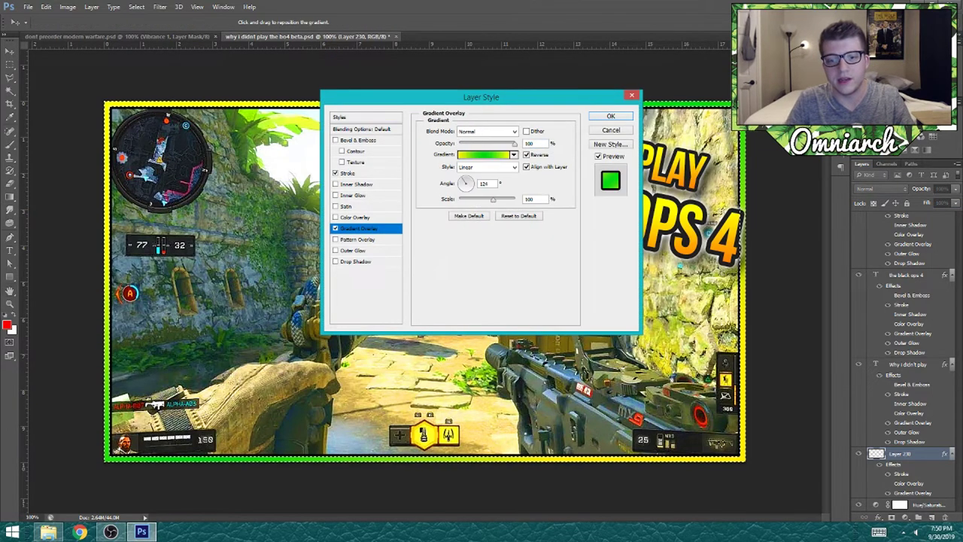
pyautogui.click(514, 154)
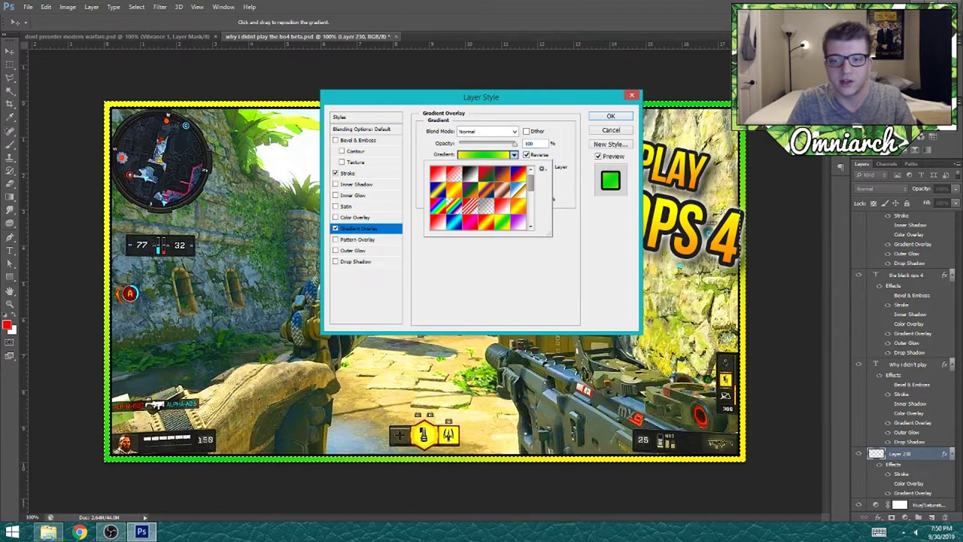
pyautogui.click(437, 174)
pyautogui.click(454, 189)
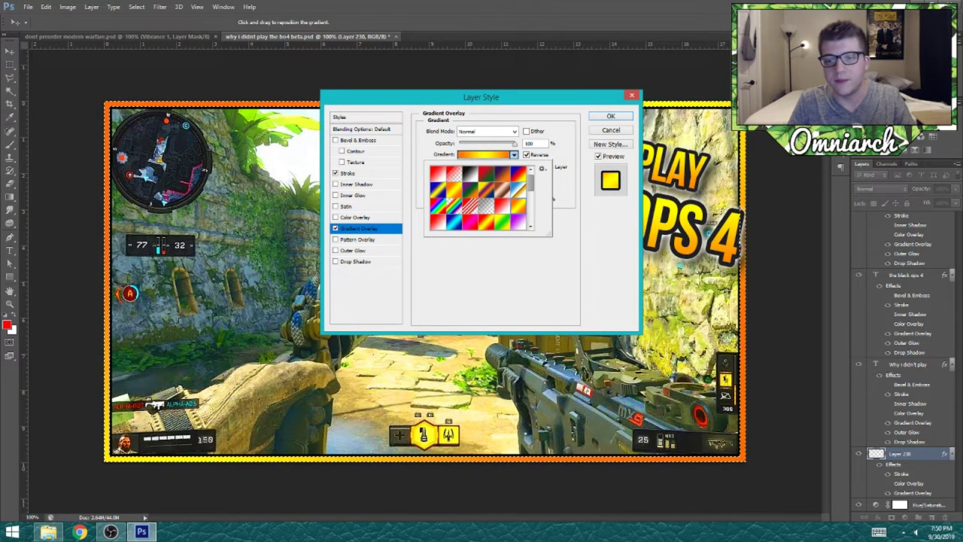
pyautogui.scroll(-1, 480, 197)
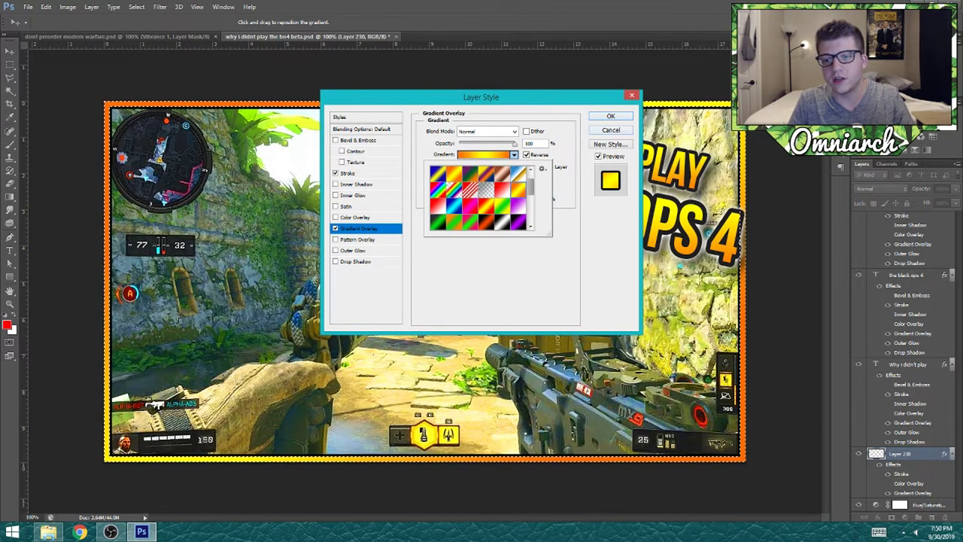
pyautogui.click(503, 205)
pyautogui.press('Return')
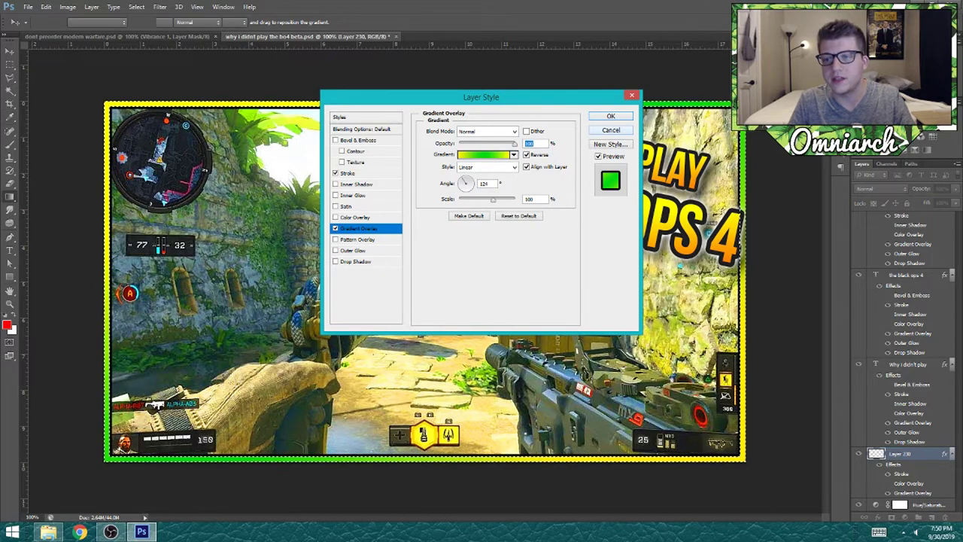
pyautogui.press('Return')
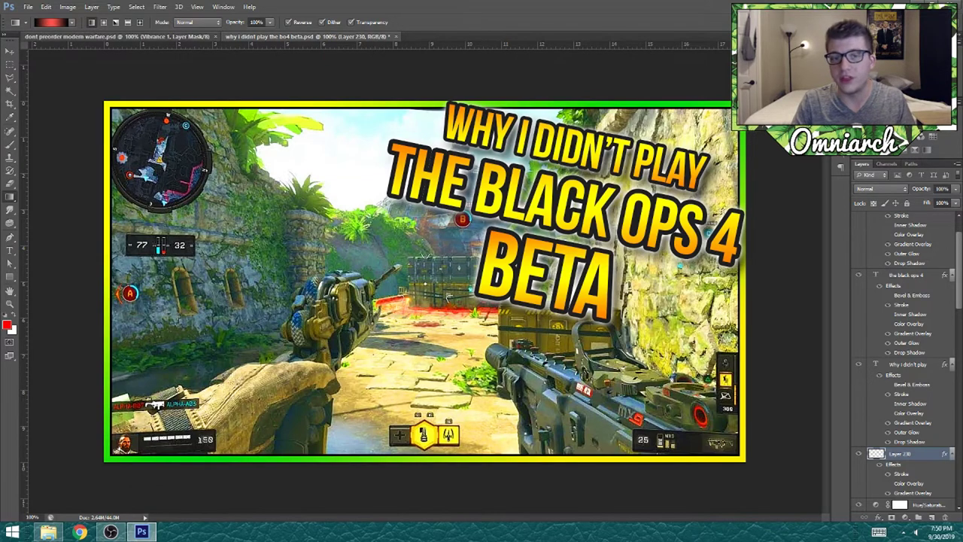
# View both thumbnails at 62.1% zoom and compare how readable they are at the smaller size.
pyautogui.hotkey('ctrl', 'Tab')
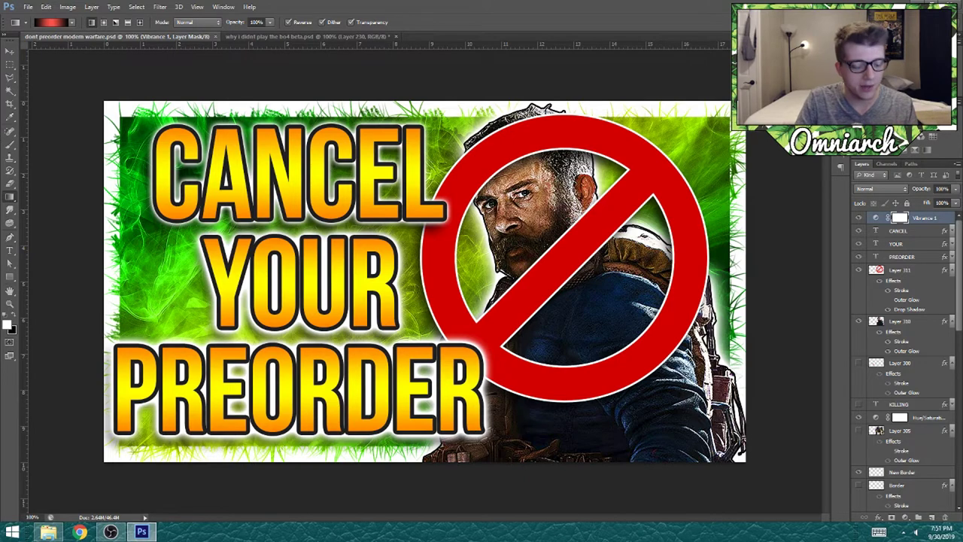
pyautogui.hotkey('ctrl', '-')
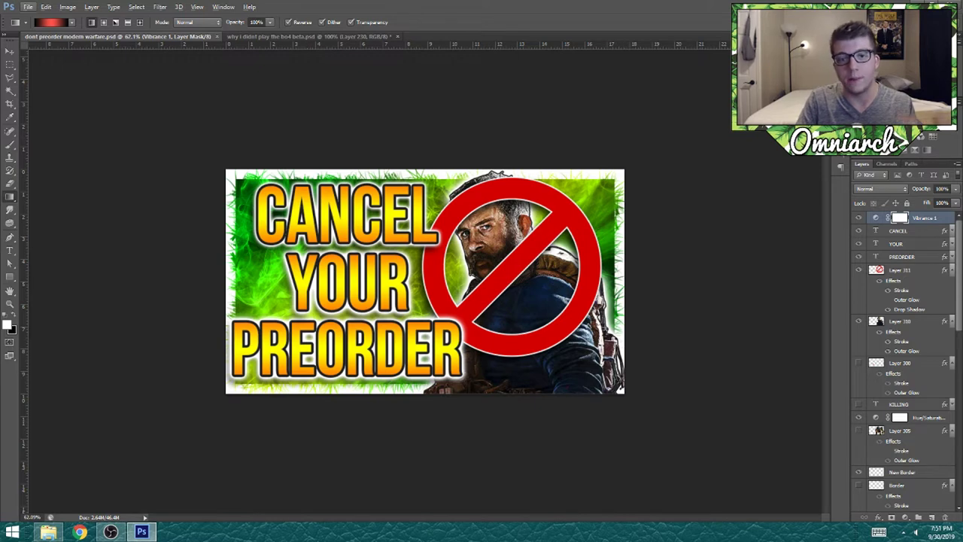
pyautogui.hotkey('ctrl', 'Tab')
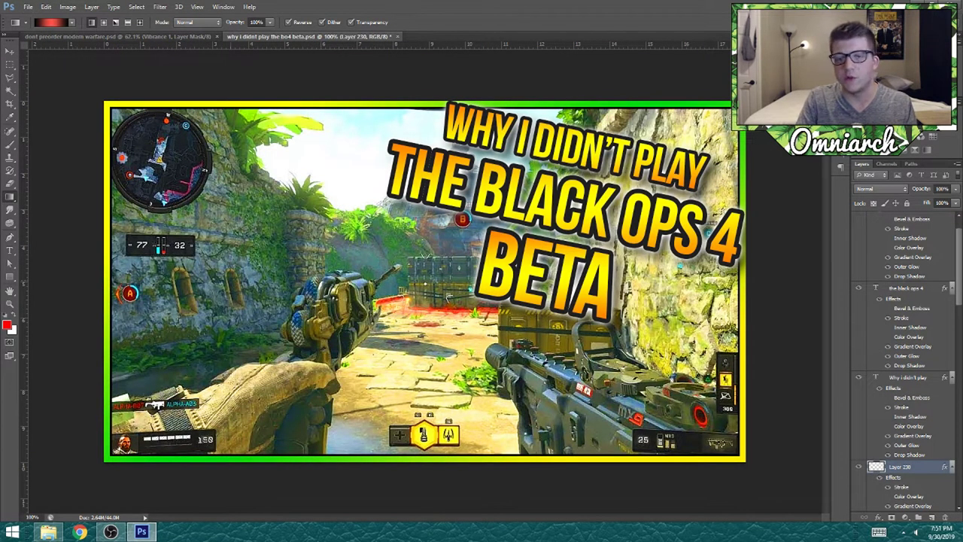
pyautogui.scroll(-3, 425, 280)
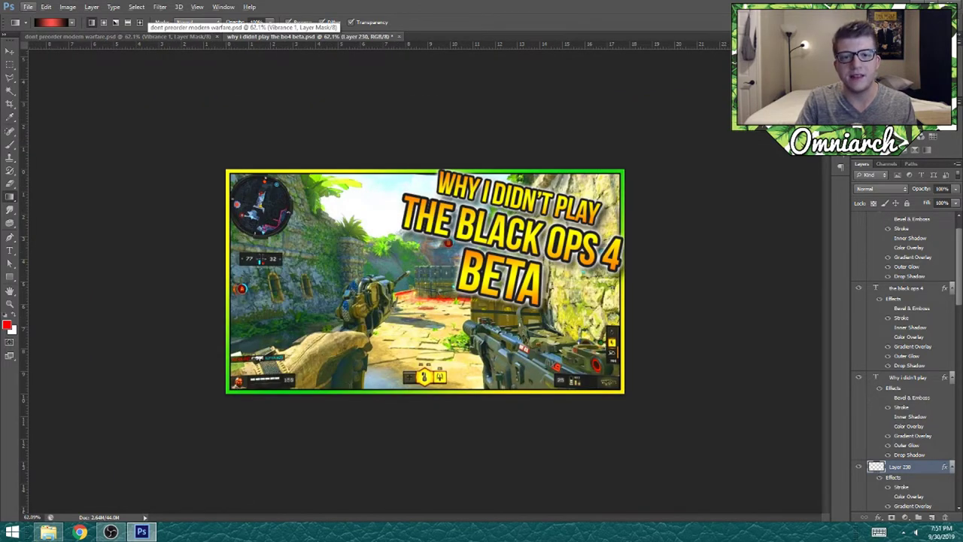
pyautogui.click(143, 36)
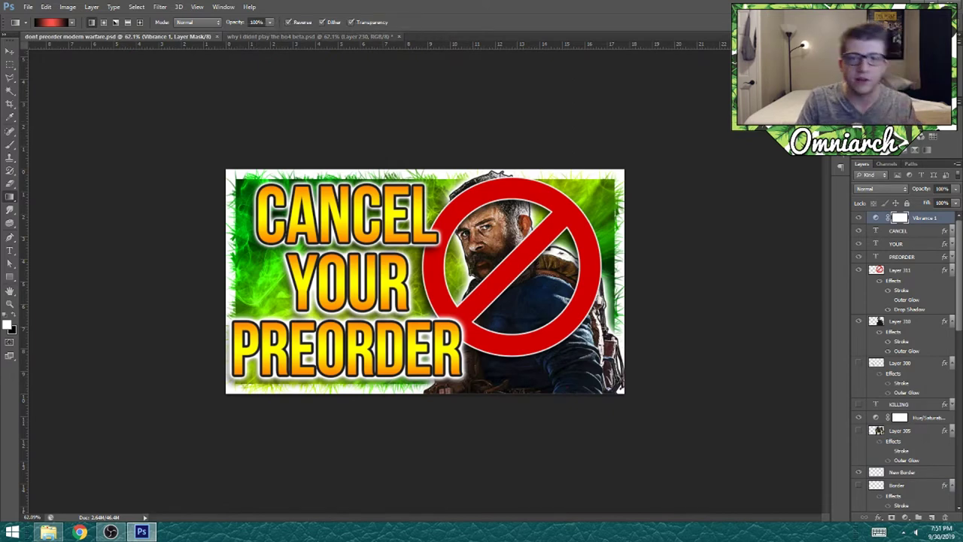
pyautogui.click(309, 36)
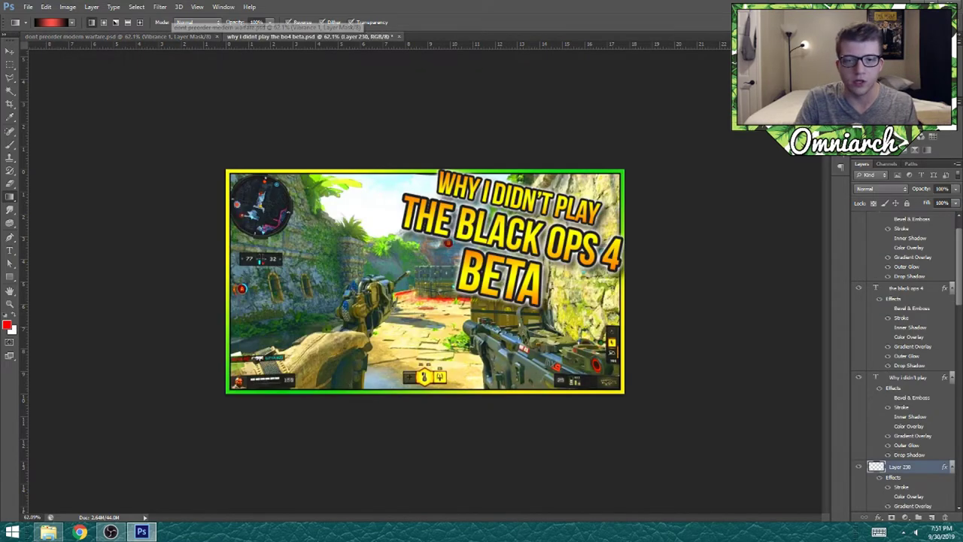
pyautogui.click(177, 36)
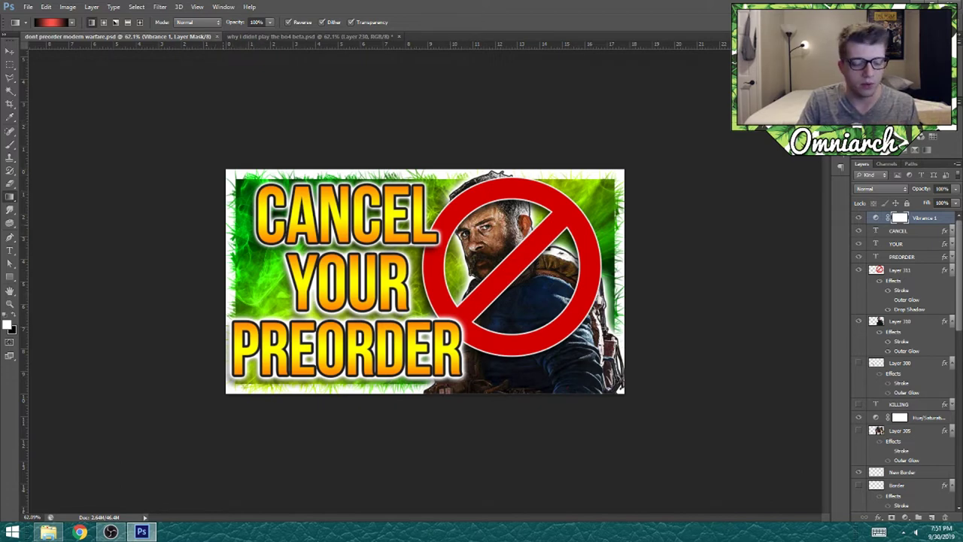
# Examine the outline and glow of the CANCEL YOUR PREORDER lettering up close and compare it with the Black Ops 4 beta thumbnail.
pyautogui.scroll(8, 284, 262)
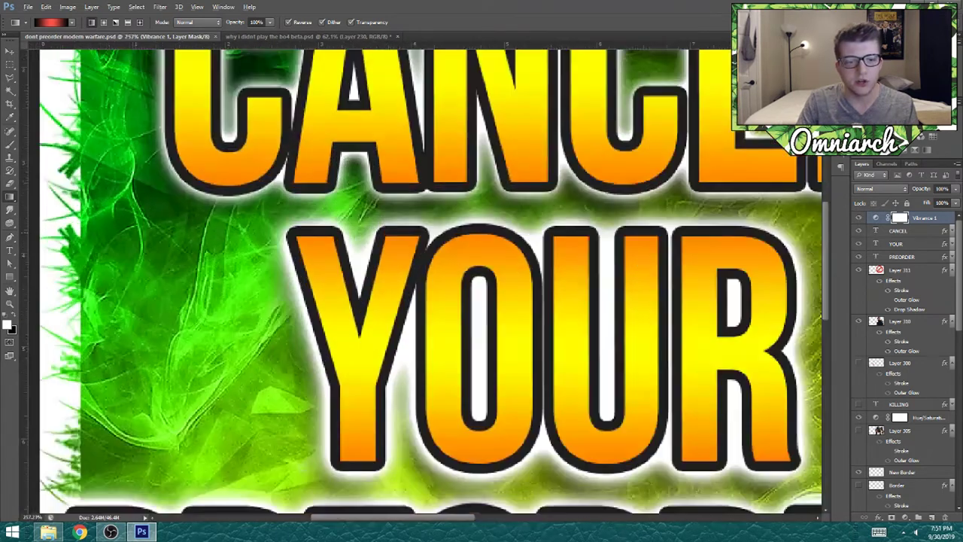
pyautogui.scroll(3, 46, 226)
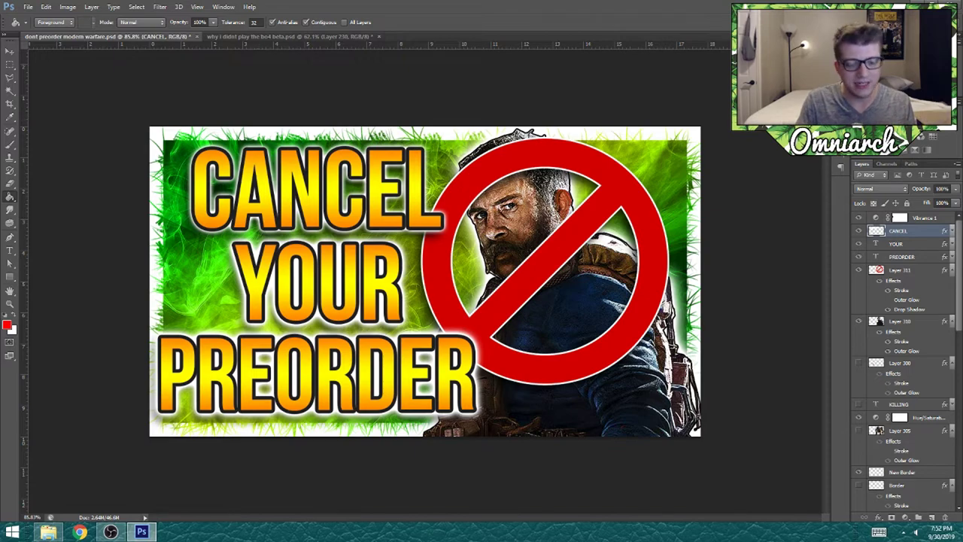
pyautogui.click(294, 36)
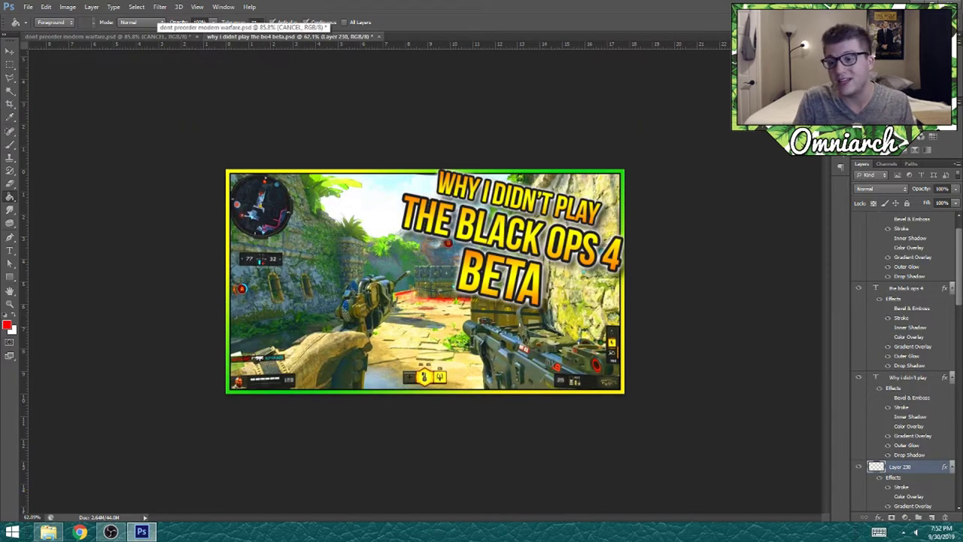
pyautogui.click(113, 36)
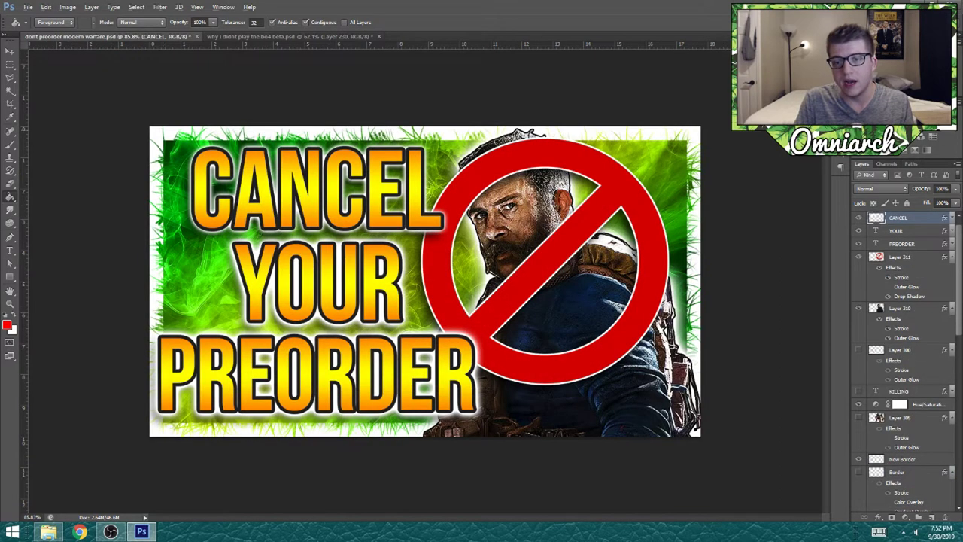
pyautogui.click(286, 36)
pyautogui.scroll(3, 425, 279)
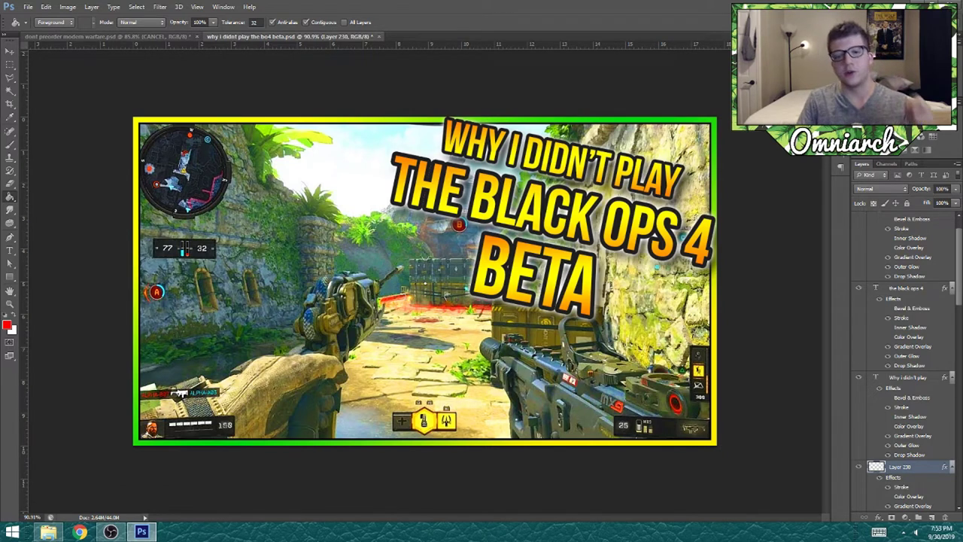
pyautogui.hotkey('ctrl', 'Tab')
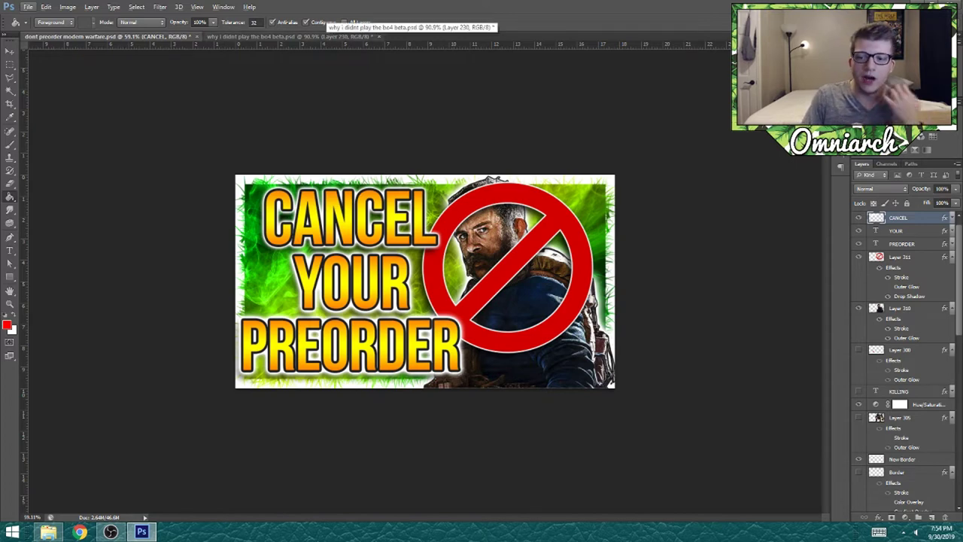
# Compare the text size, imagery and overall impact of the two thumbnails at reduced zoom, alternating between both documents.
pyautogui.click(294, 36)
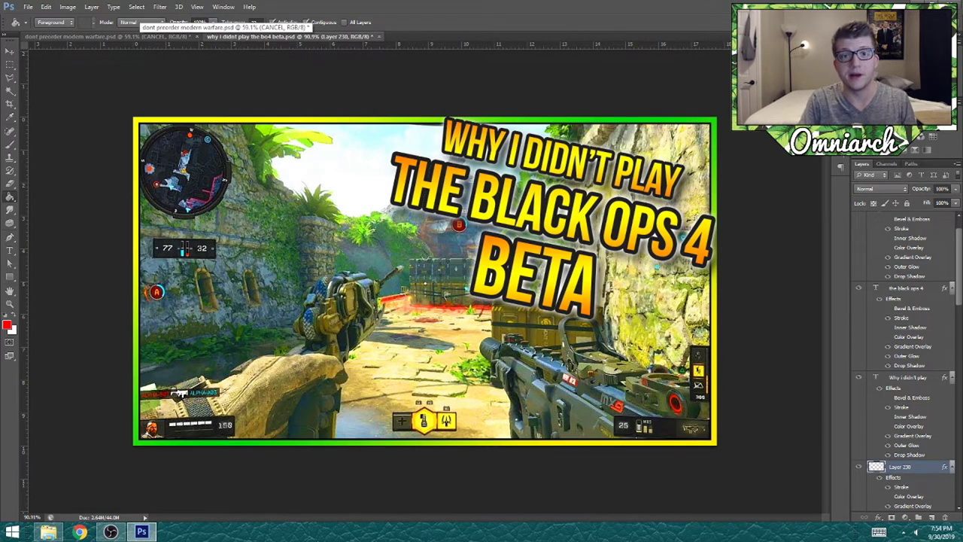
pyautogui.click(113, 36)
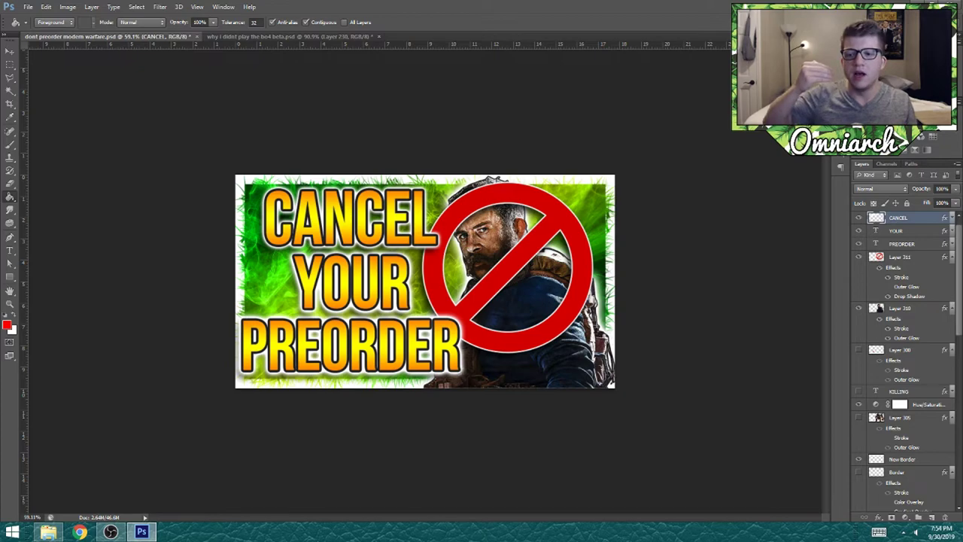
pyautogui.hotkey('ctrl', 'Tab')
pyautogui.hotkey('ctrl', '-')
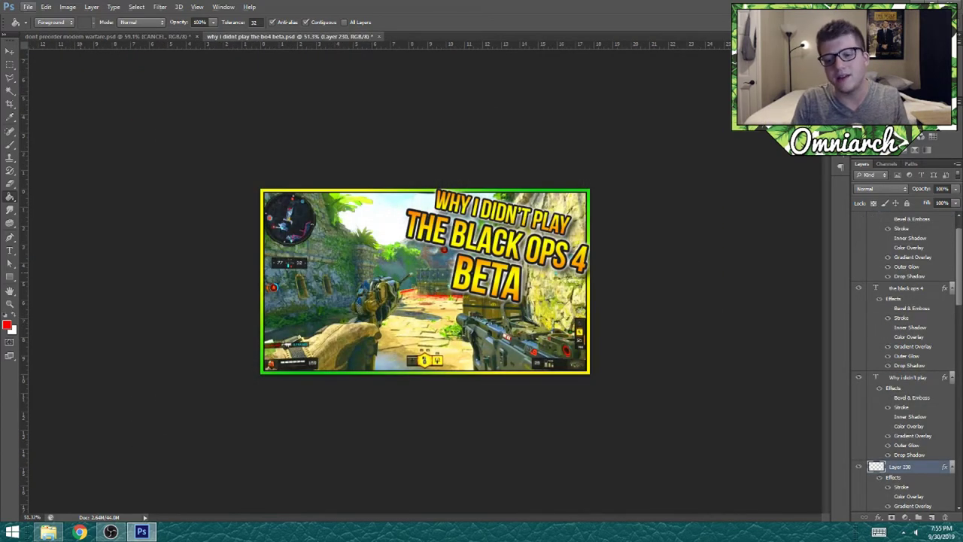
pyautogui.hotkey('ctrl', 'Tab')
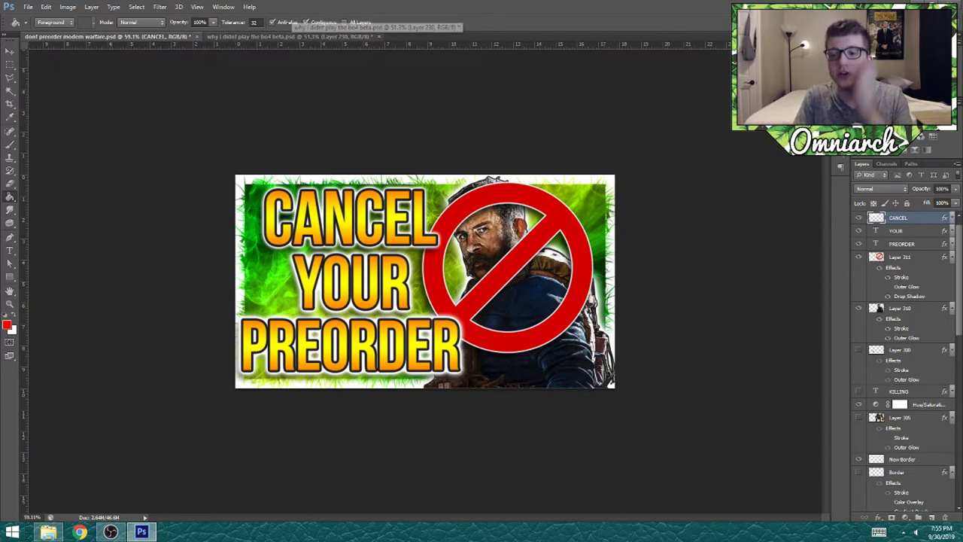
pyautogui.click(289, 36)
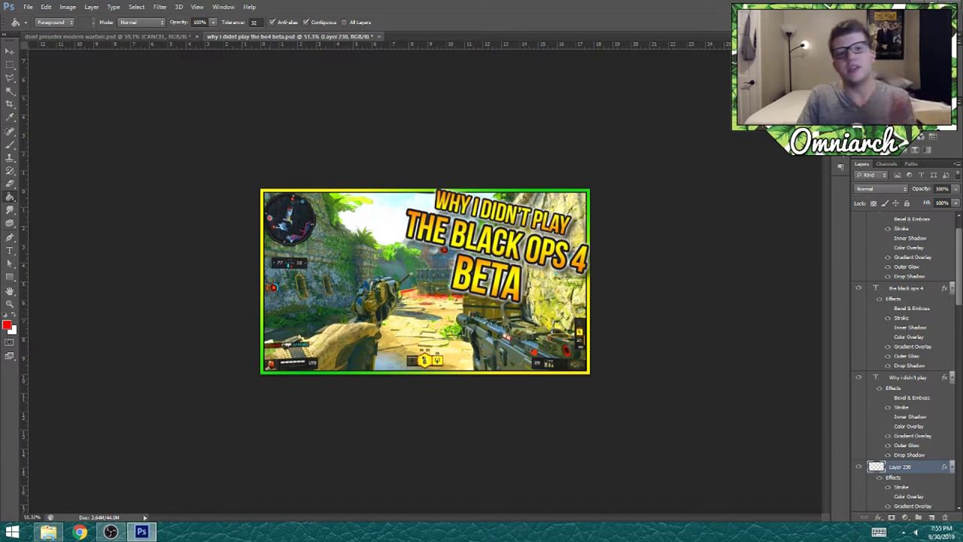
pyautogui.click(105, 36)
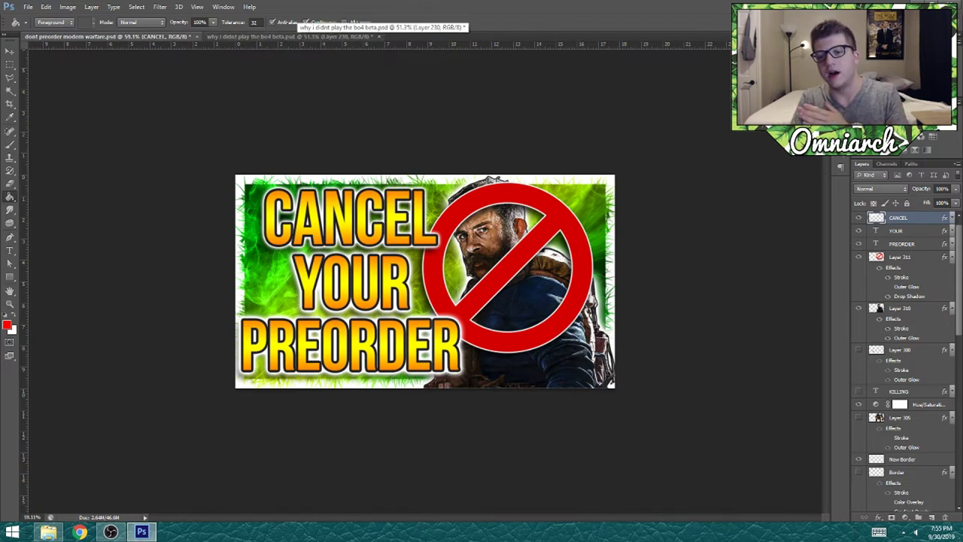
pyautogui.click(298, 36)
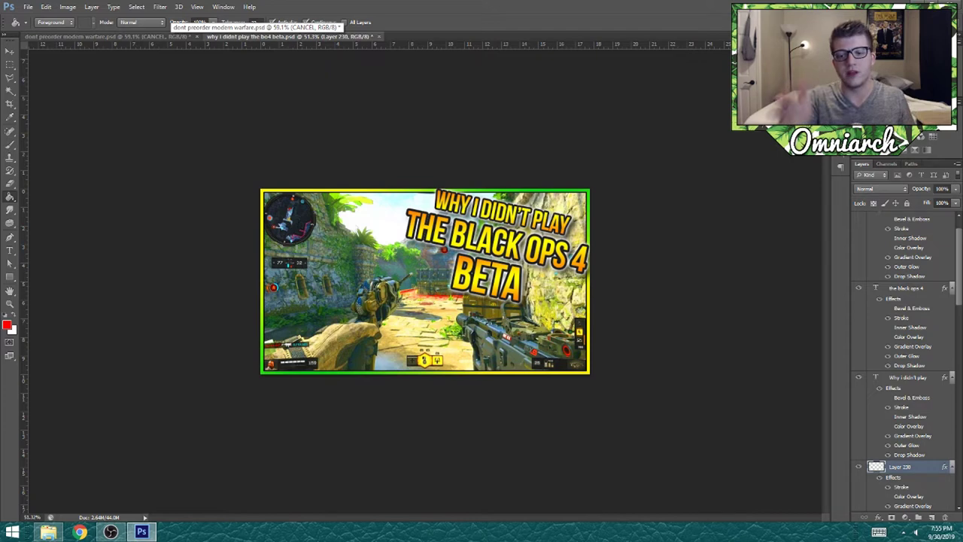
pyautogui.click(105, 36)
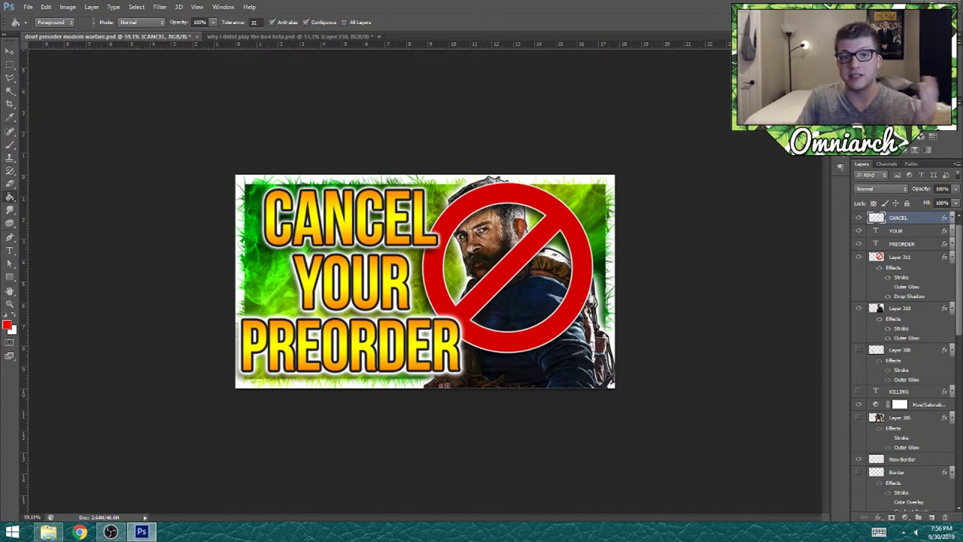
pyautogui.hotkey('ctrl', 'Tab')
pyautogui.hotkey('ctrl', 'Tab')
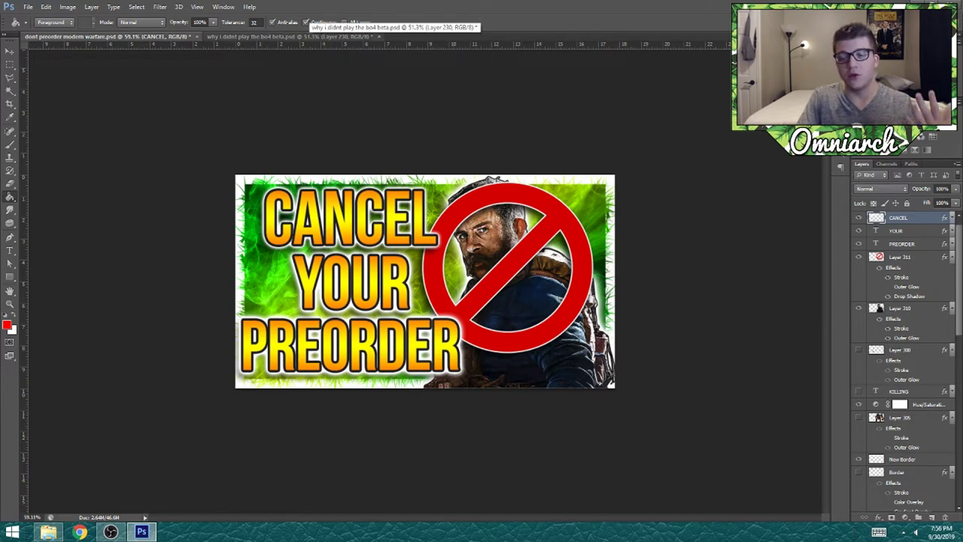
pyautogui.click(294, 36)
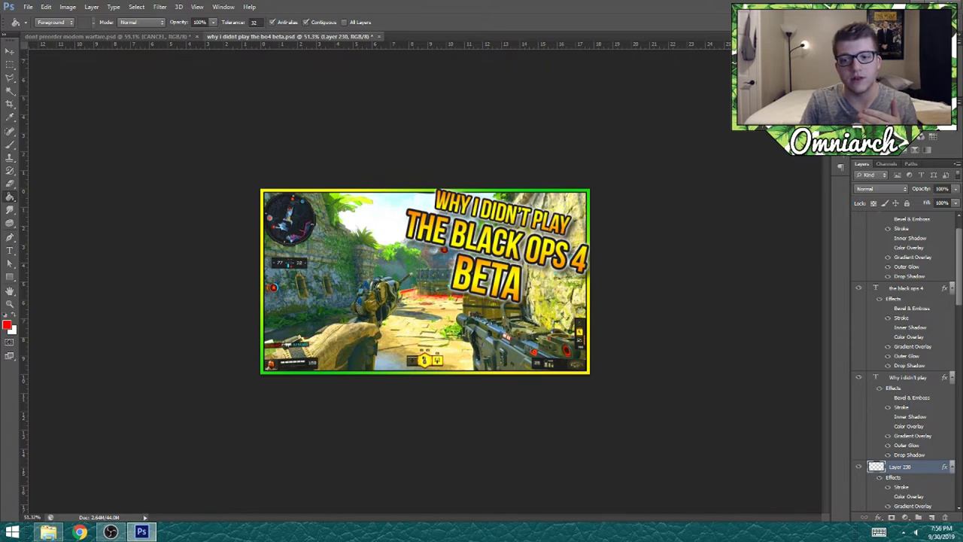
pyautogui.click(106, 36)
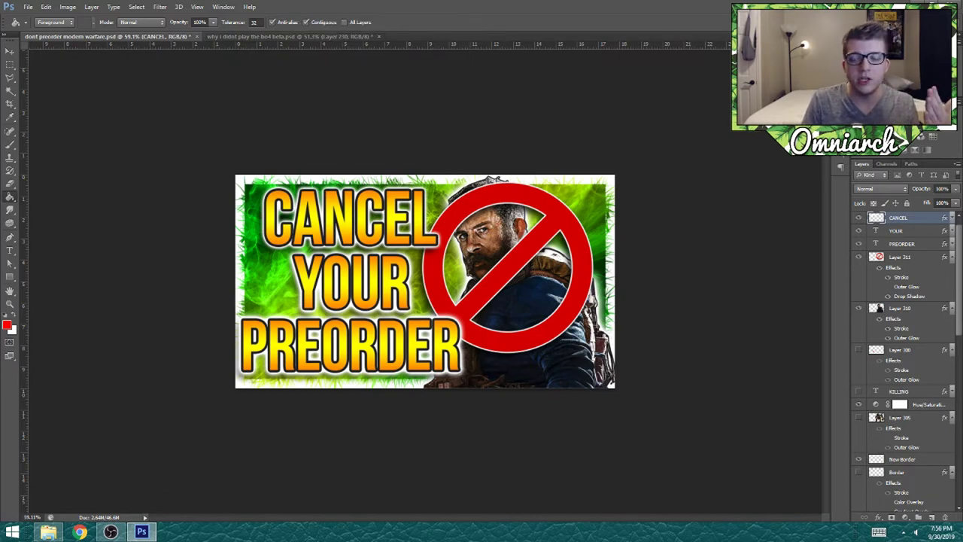
# In the preorder thumbnail, scale the soldier on Layer 310 down to about half size and place him inside the red prohibition sign.
pyautogui.press('v')
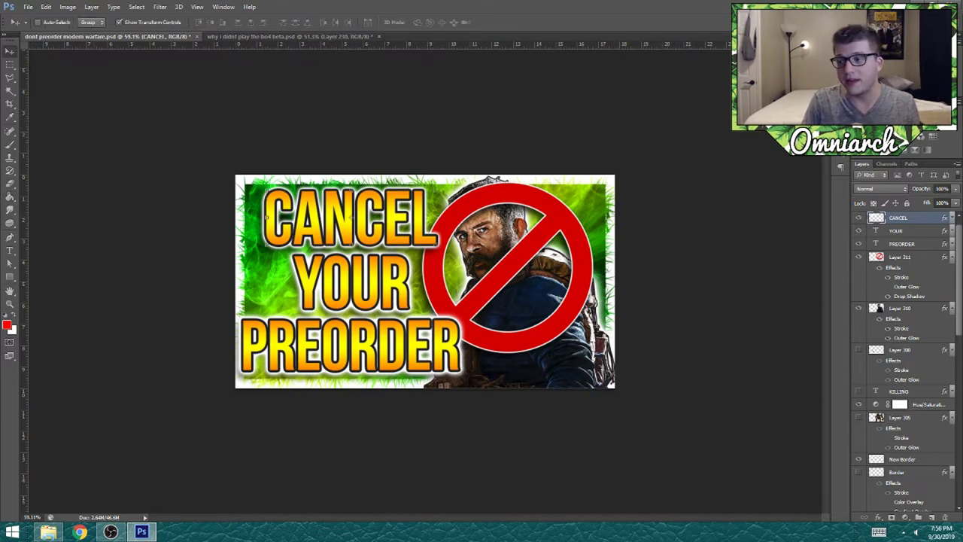
pyautogui.click(900, 308)
pyautogui.moveTo(654, 500); pyautogui.dragTo(546, 350)
pyautogui.moveTo(474, 236); pyautogui.dragTo(511, 256)
pyautogui.press('Return')
# Try enlarging the shrunken soldier to about 200% and about 250%, cancel the transform and undo the earlier downscaling.
pyautogui.moveTo(583, 371); pyautogui.dragTo(707, 527)
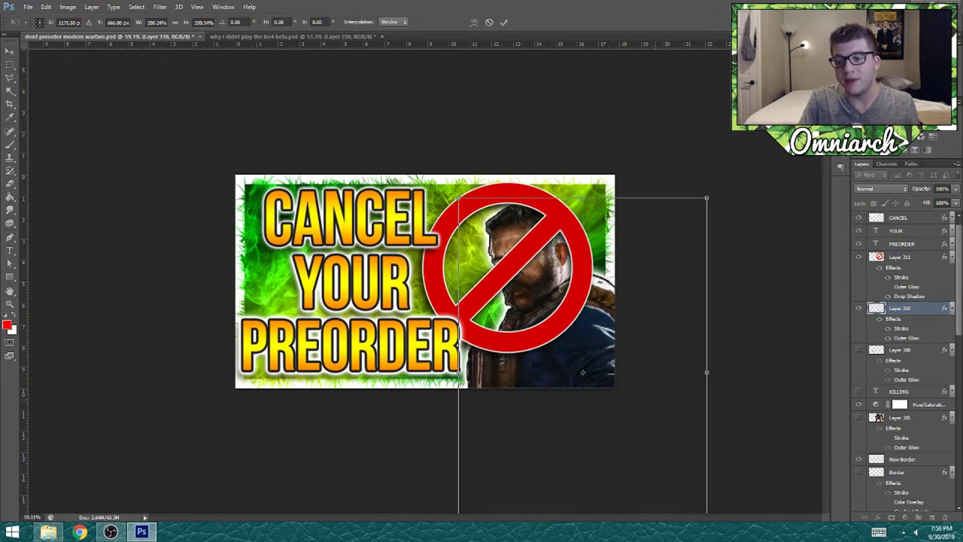
pyautogui.moveTo(636, 369); pyautogui.dragTo(595, 346)
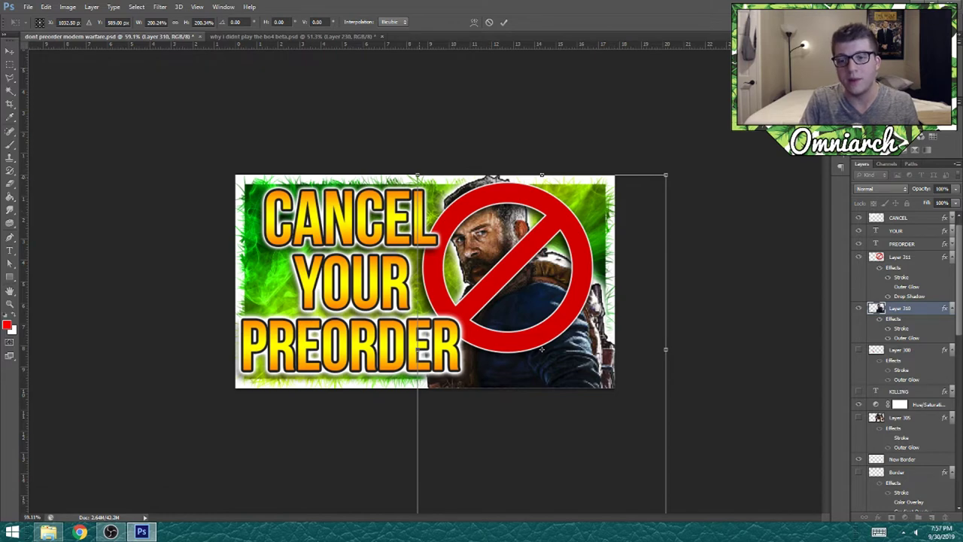
pyautogui.moveTo(418, 175); pyautogui.dragTo(353, 85)
pyautogui.moveTo(509, 304); pyautogui.dragTo(569, 381)
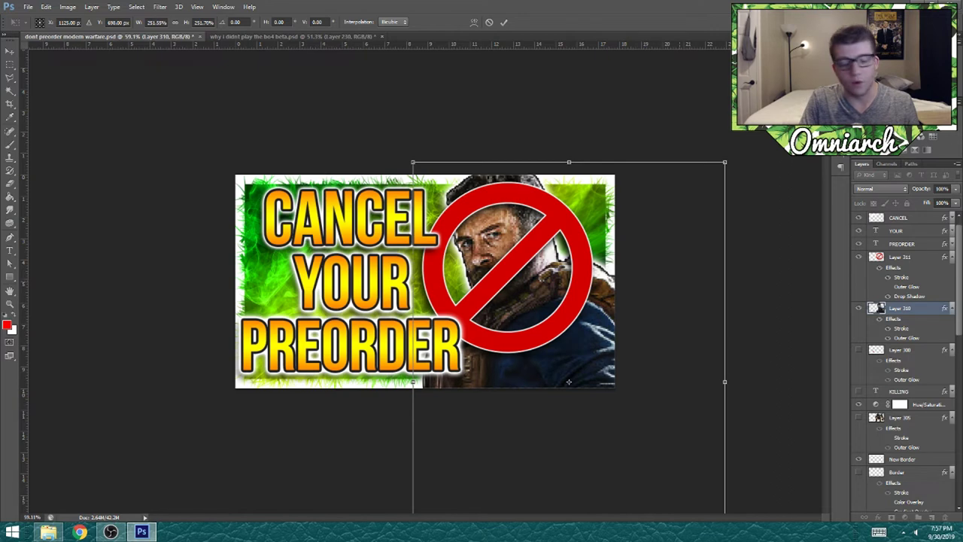
pyautogui.press('Escape')
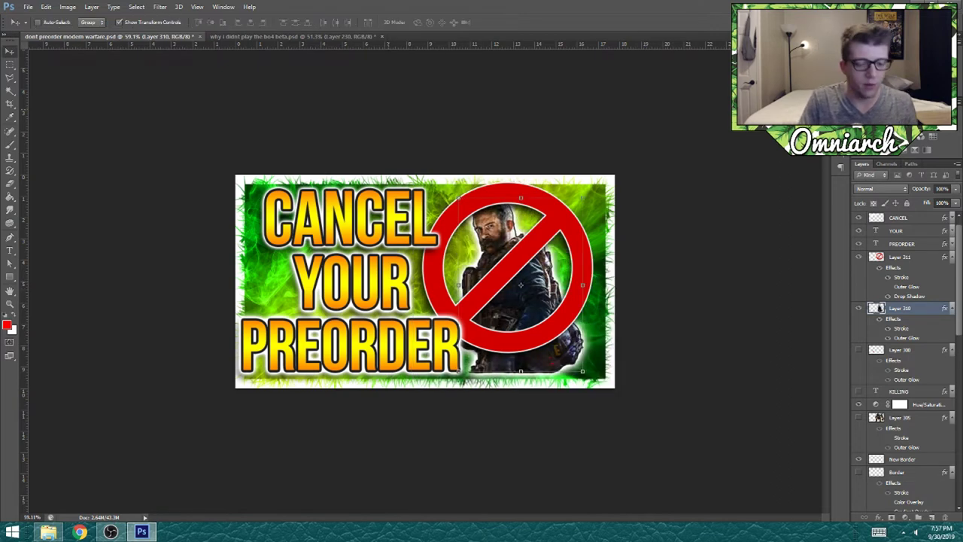
pyautogui.hotkey('ctrl', 'alt', 'z')
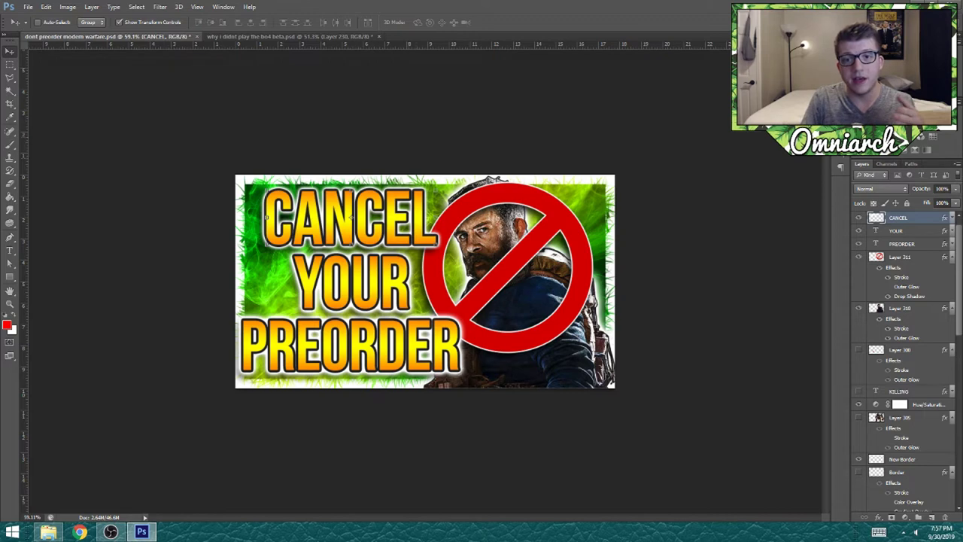
# Open the Canvas Size settings of the preorder thumbnail.
pyautogui.hotkey('alt', 'e')
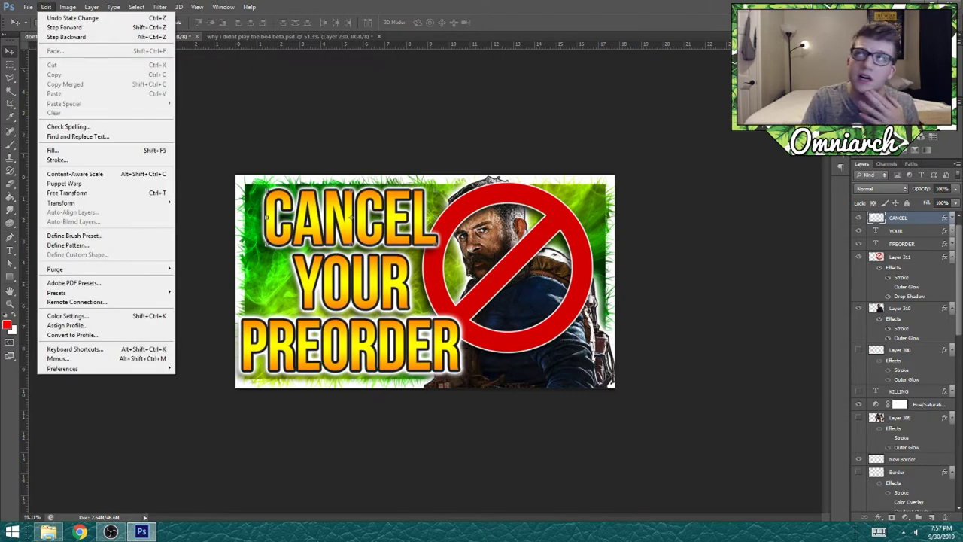
pyautogui.press('Left')
pyautogui.press('Right')
pyautogui.press('Right')
pyautogui.press('Down')
pyautogui.press('Down')
pyautogui.press('Down')
pyautogui.press('Down')
pyautogui.press('Down')
pyautogui.press('Down')
pyautogui.press('Return')
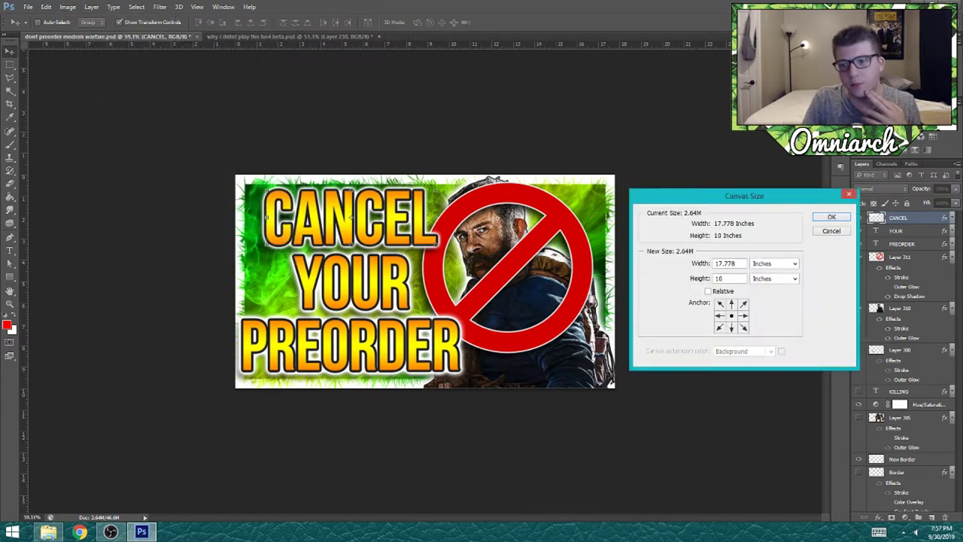
# Switch the canvas size units to pixels to check the thumbnail's dimensions, and close the settings without applying anything.
pyautogui.press('Tab')
pyautogui.hotkey('alt', 'Down')
pyautogui.press('Up')
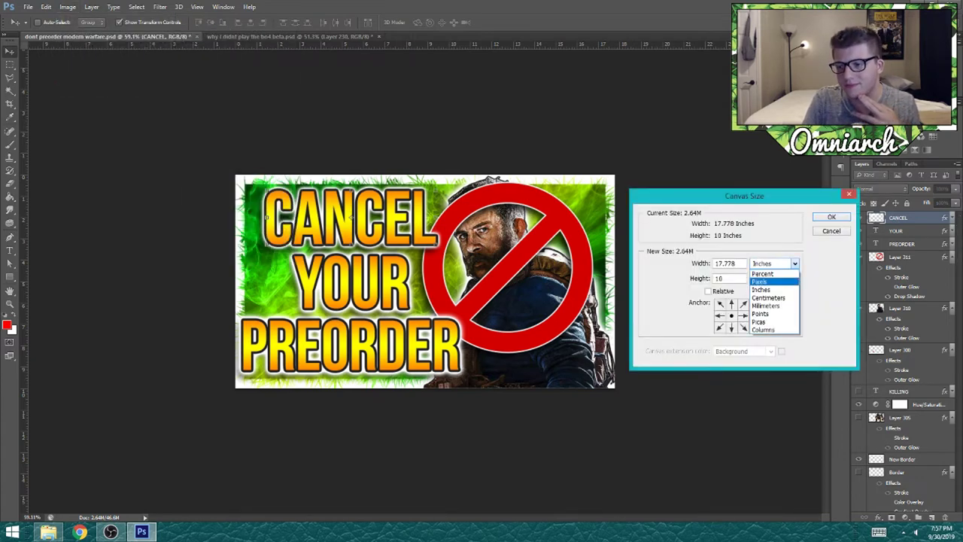
pyautogui.press('Return')
pyautogui.moveTo(723, 195); pyautogui.dragTo(685, 87)
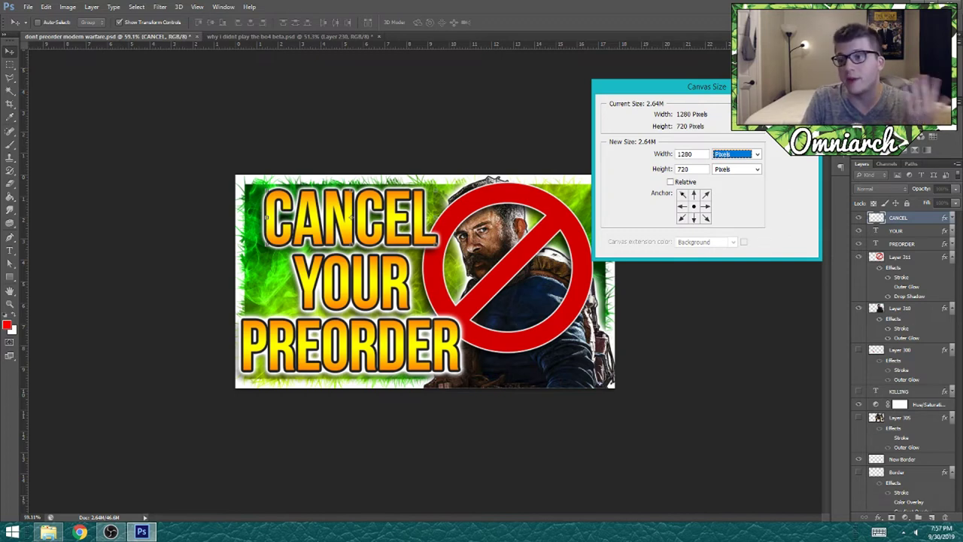
pyautogui.moveTo(761, 87); pyautogui.dragTo(765, 80)
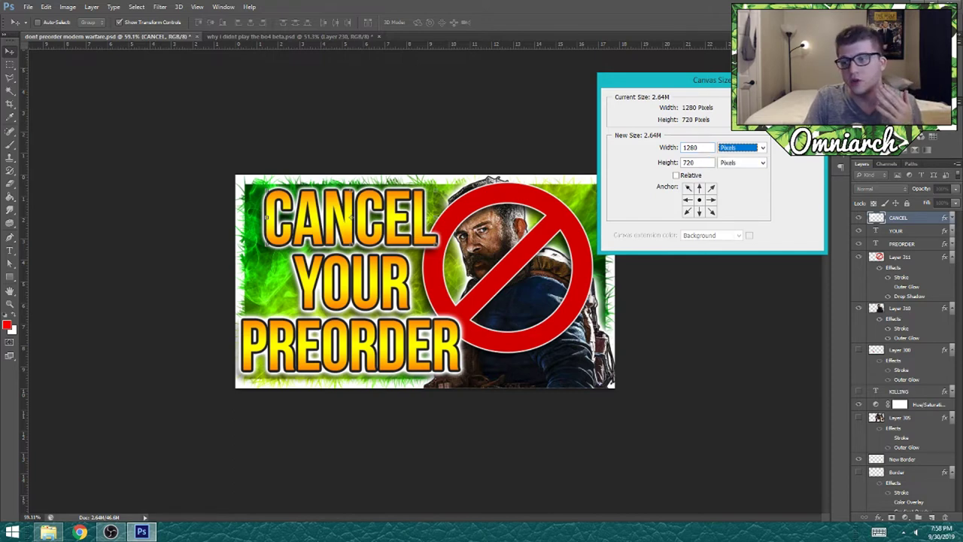
pyautogui.press('Escape')
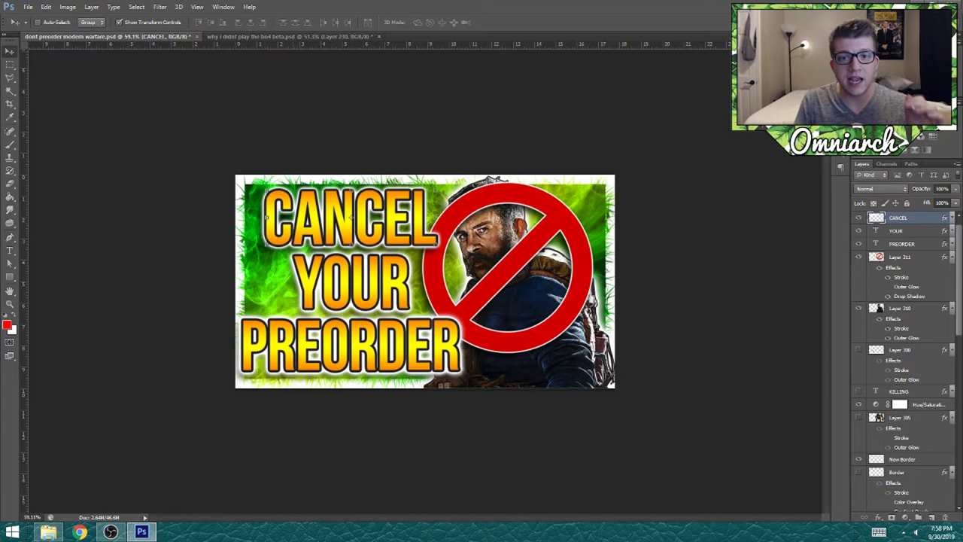
# Compare the preorder and Black Ops 4 beta thumbnails once more, ending on the Black Ops 4 beta one.
pyautogui.hotkey('ctrl', 'Tab')
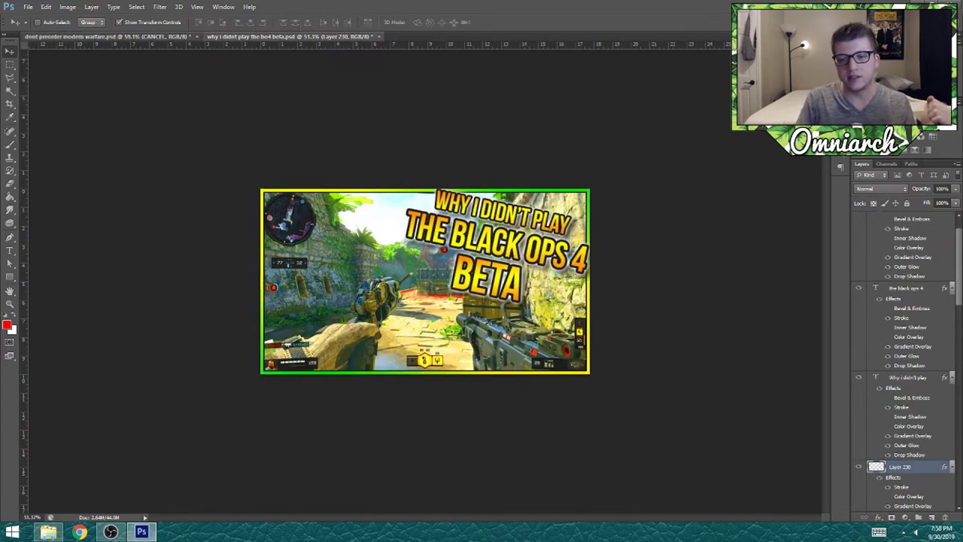
pyautogui.hotkey('ctrl', 'Tab')
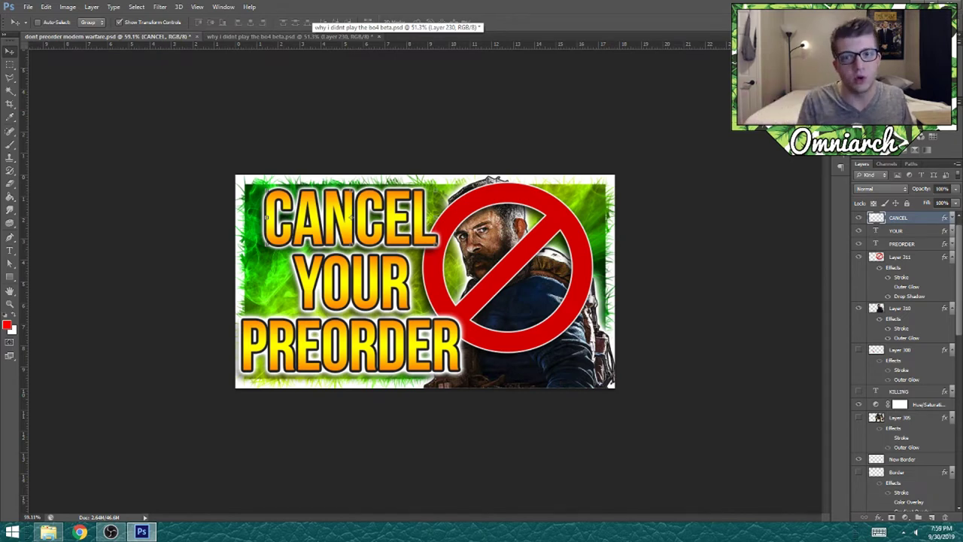
pyautogui.click(293, 36)
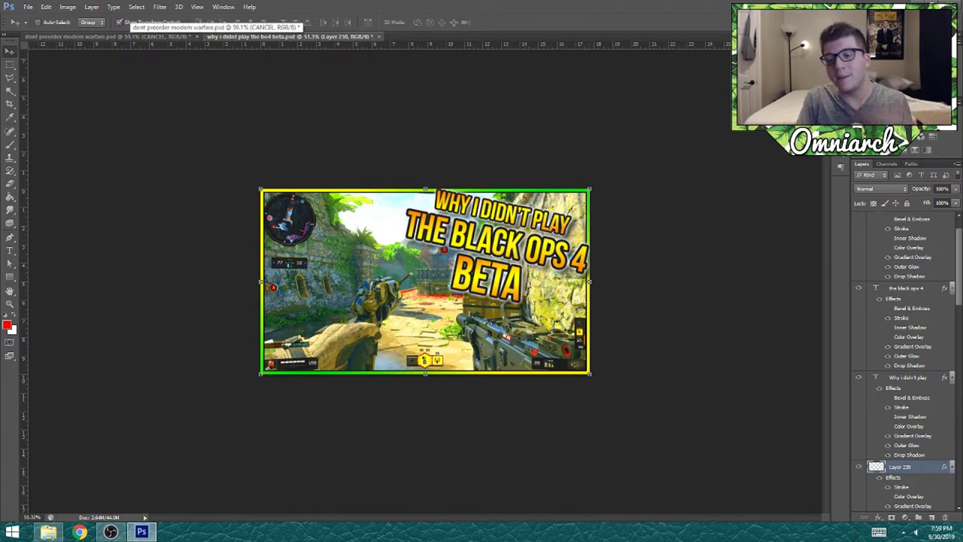
pyautogui.click(113, 36)
pyautogui.click(290, 37)
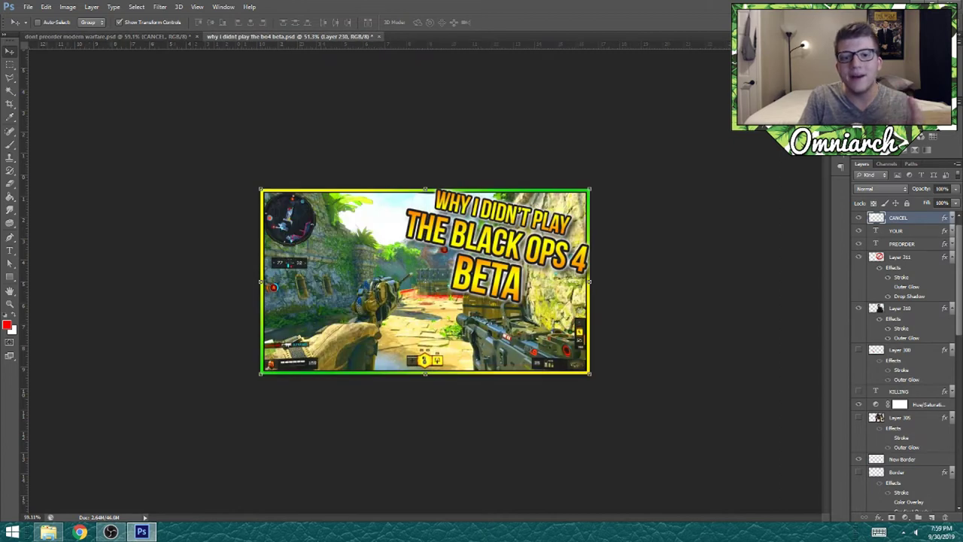
pyautogui.click(113, 36)
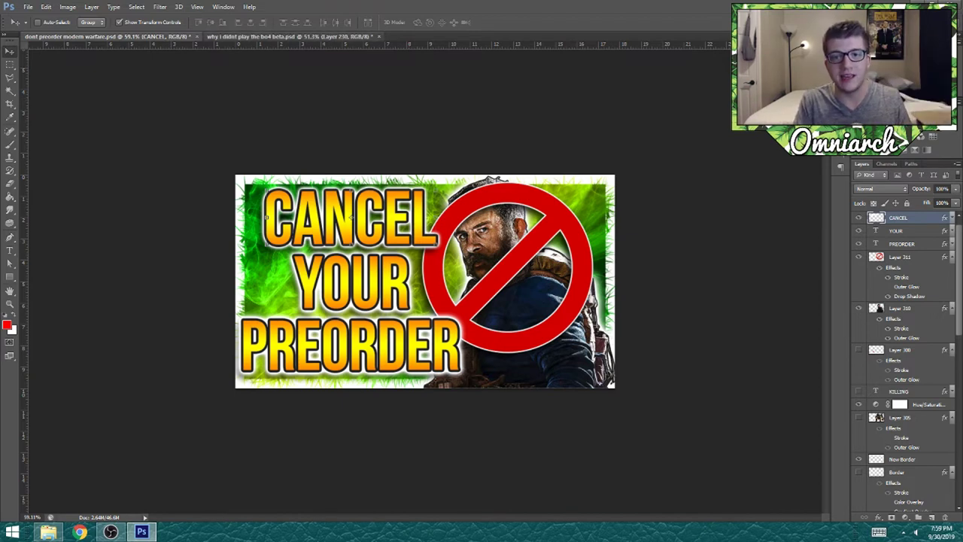
pyautogui.hotkey('ctrl', 'Tab')
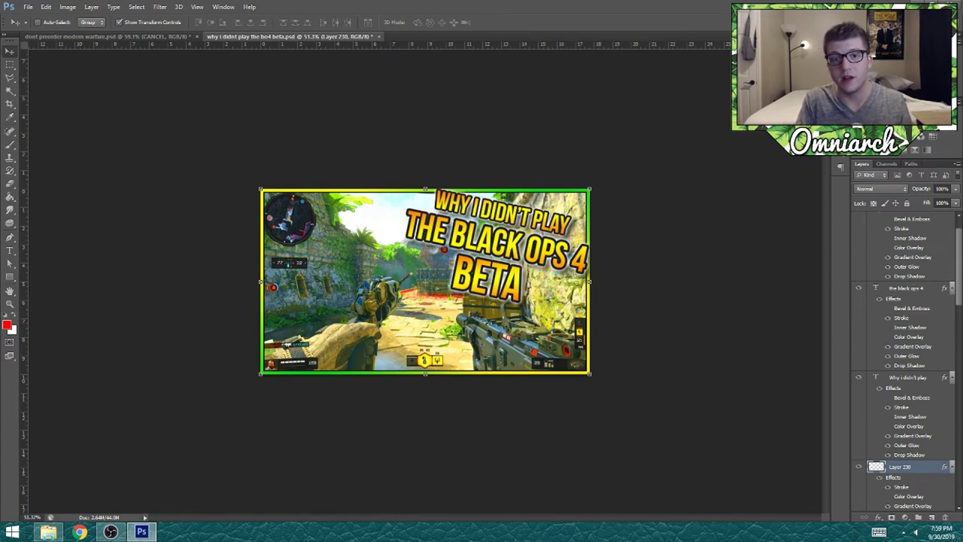
# Compare the preorder and Black Ops 4 beta thumbnails by alternating between the two documents, ending on the preorder one.
pyautogui.hotkey('ctrl', 'Tab')
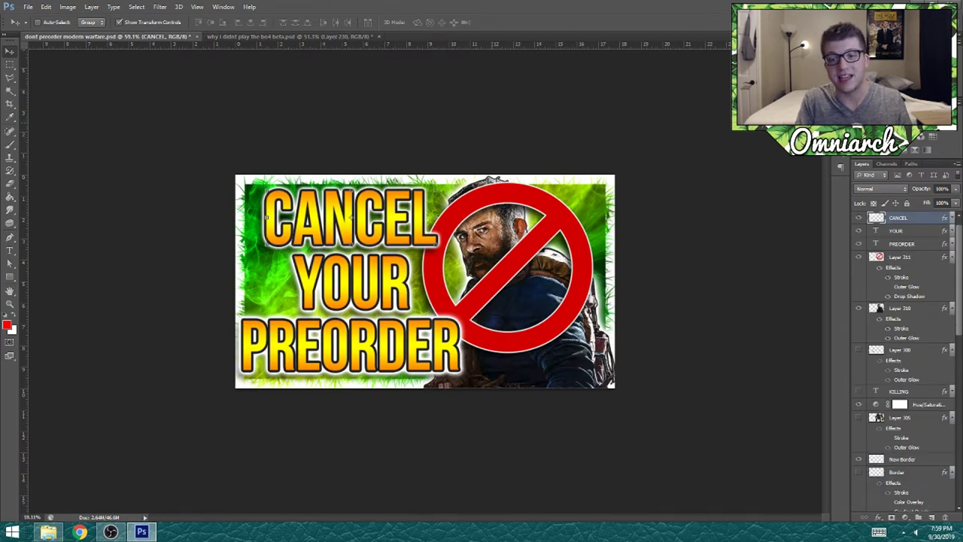
pyautogui.hotkey('ctrl', 'Tab')
pyautogui.hotkey('ctrl', 'Tab')
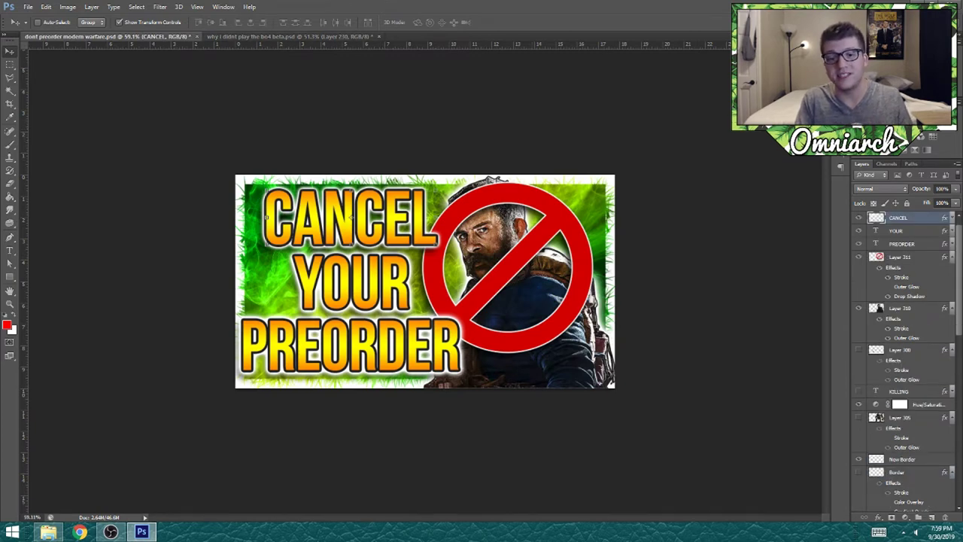
pyautogui.hotkey('ctrl', 'Tab')
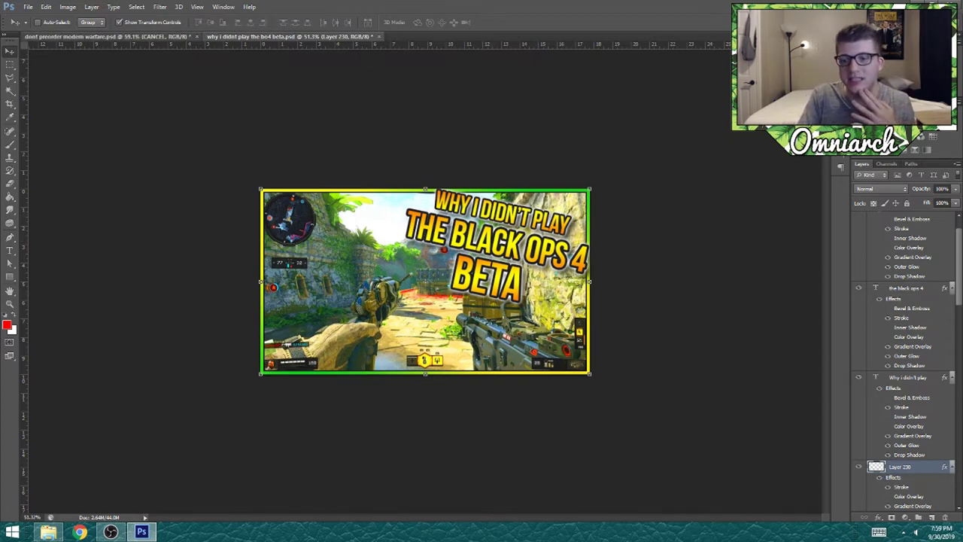
pyautogui.click(106, 36)
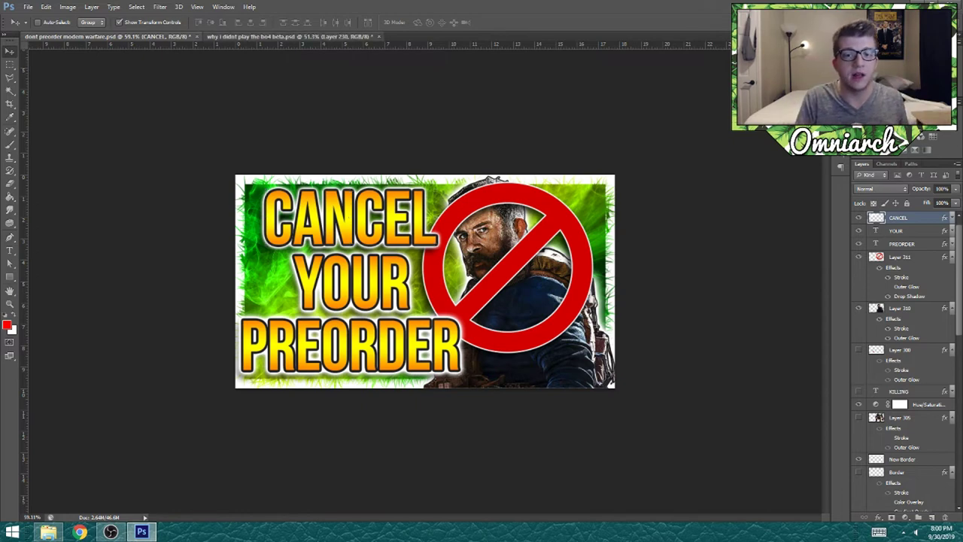
pyautogui.click(290, 37)
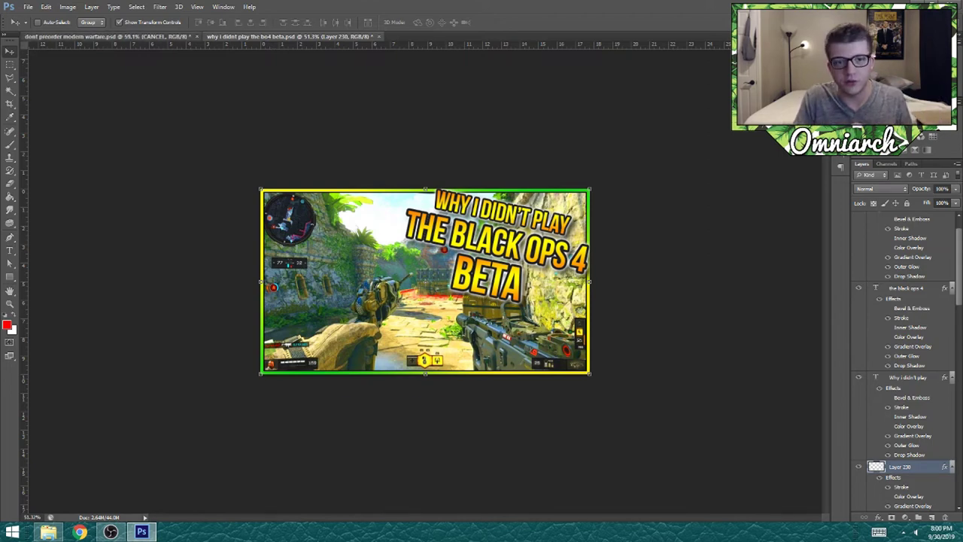
pyautogui.click(105, 36)
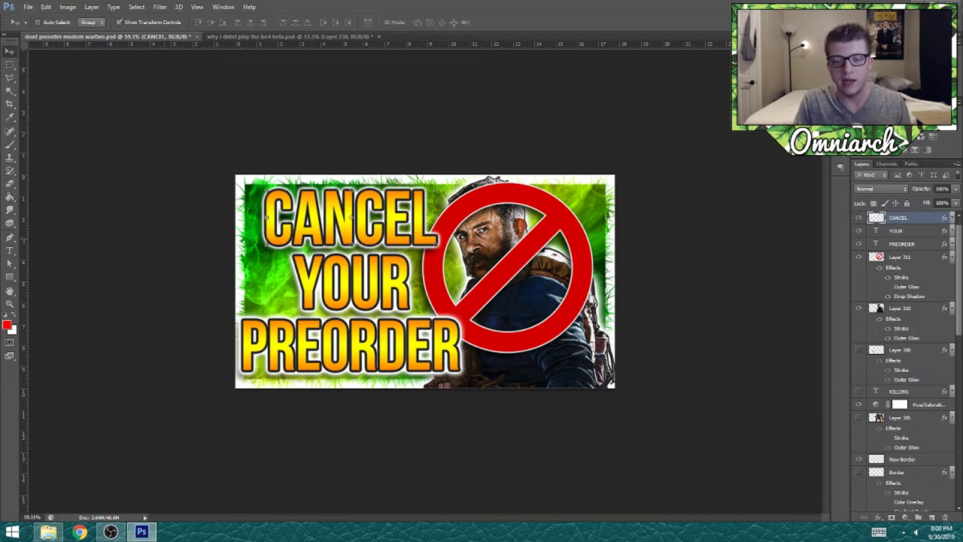
# Shrink the view of the preorder thumbnail to 18.8% to judge its readability at small size.
pyautogui.scroll(-4, 425, 281)
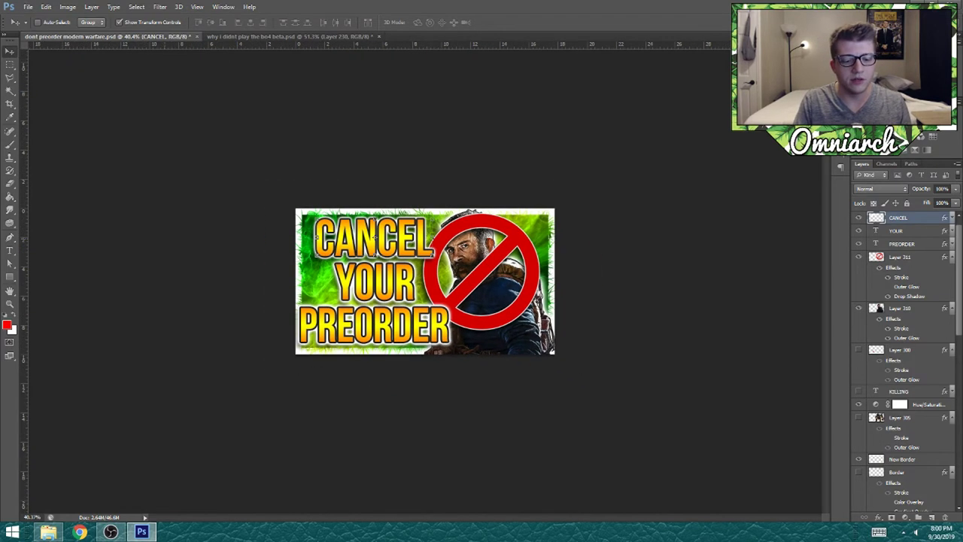
pyautogui.scroll(-2, 425, 281)
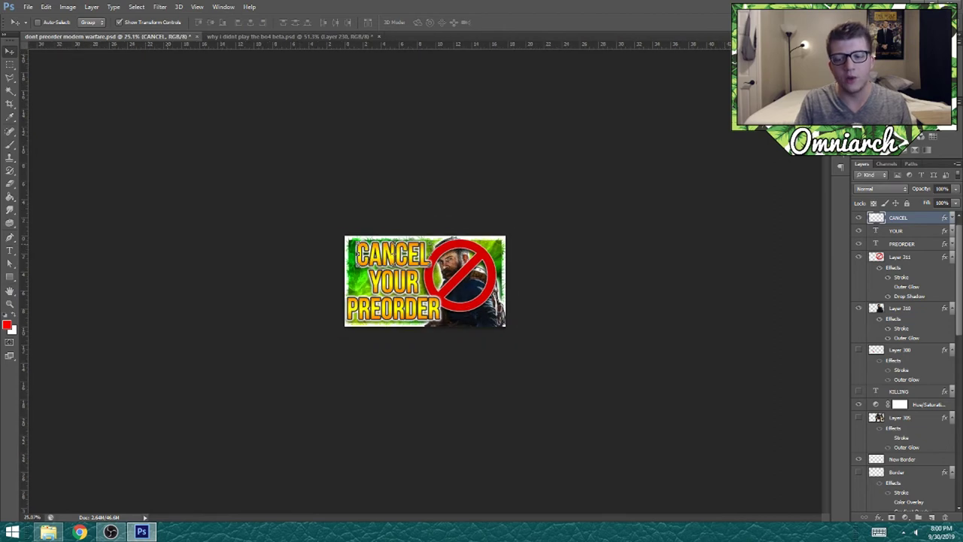
pyautogui.scroll(-1, 425, 282)
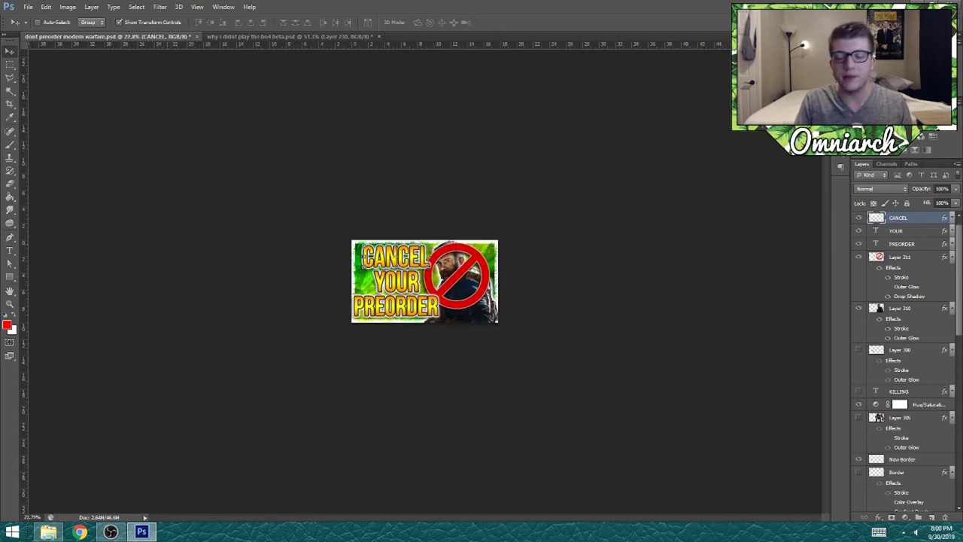
pyautogui.scroll(-1, 425, 282)
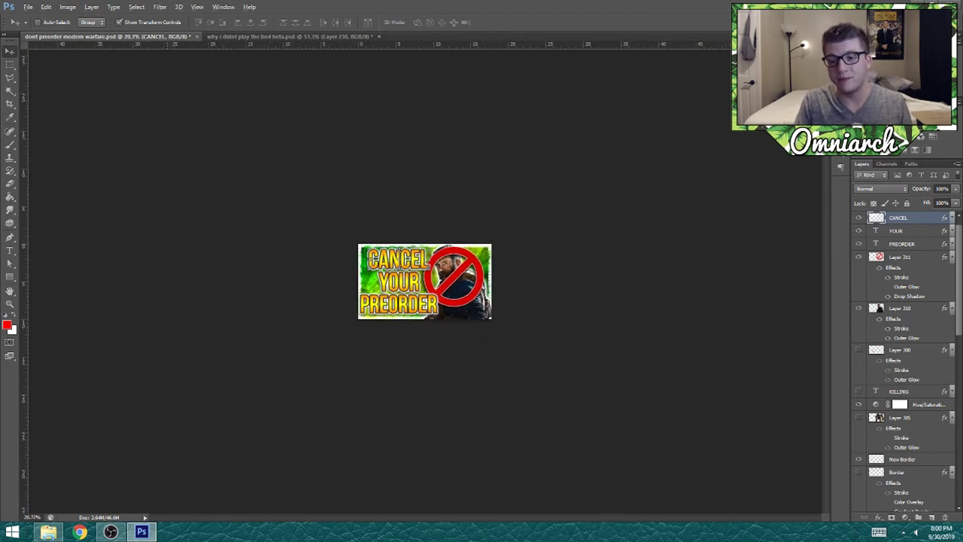
pyautogui.scroll(-1, 425, 282)
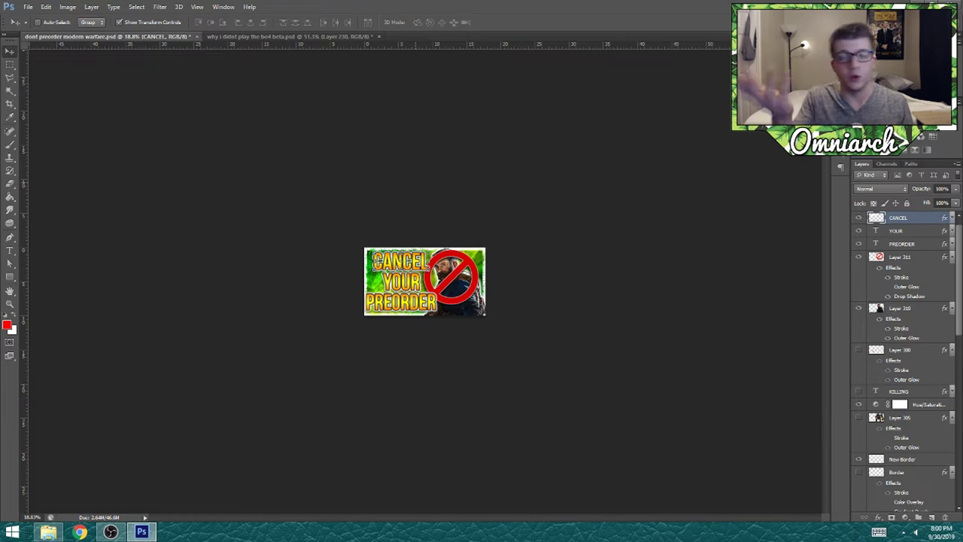
pyautogui.scroll(-1, 426, 282)
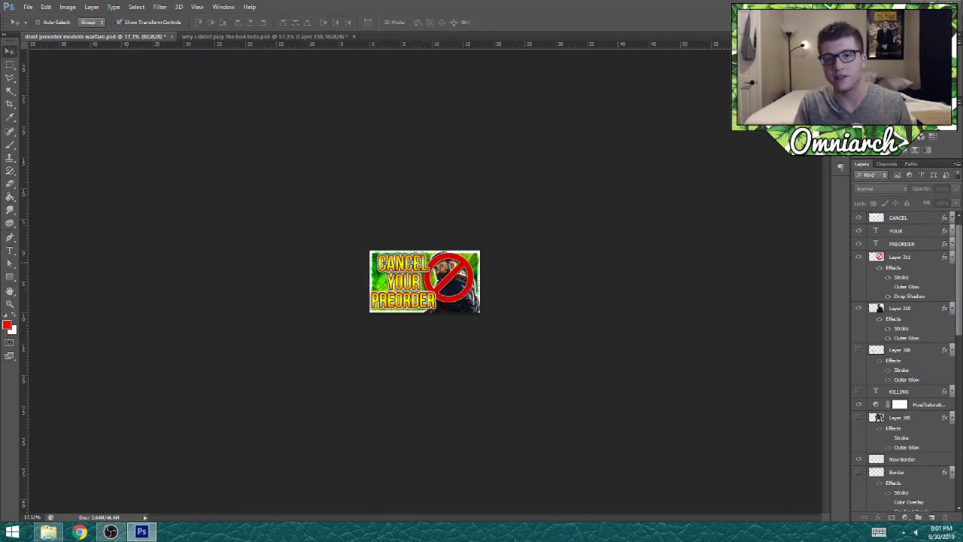
pyautogui.scroll(-1, 425, 282)
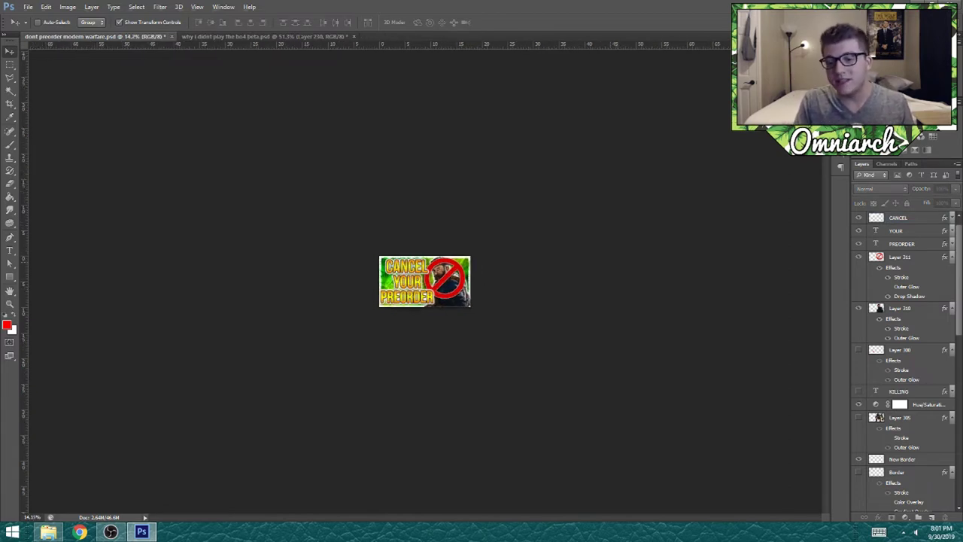
pyautogui.scroll(1, 425, 282)
pyautogui.scroll(1, 425, 281)
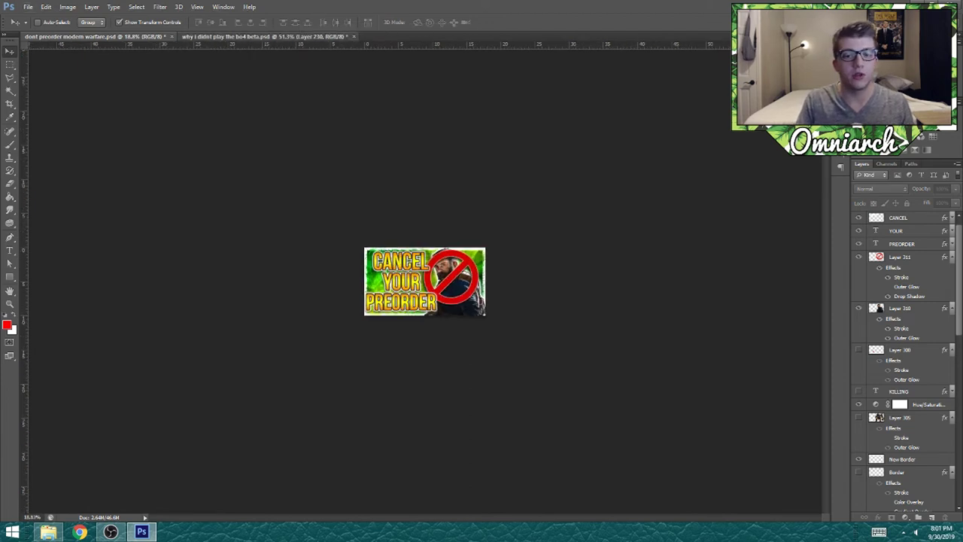
# Set the view of the Black Ops 4 beta thumbnail to 18.8% to match the preorder thumbnail.
pyautogui.hotkey('ctrl', 'Tab')
pyautogui.scroll(-4, 425, 282)
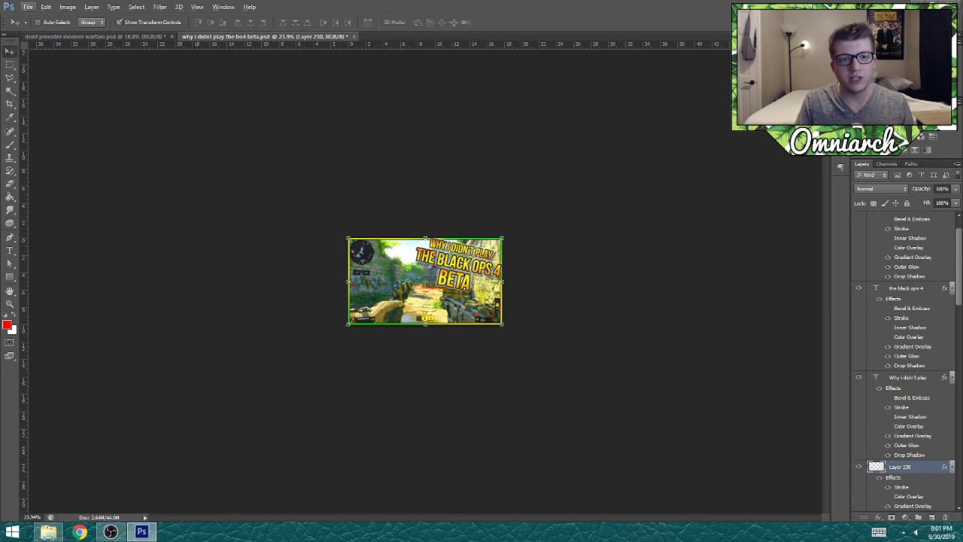
pyautogui.hotkey('ctrl', 'Tab')
pyautogui.hotkey('ctrl', 'Tab')
pyautogui.scroll(-3, 425, 281)
pyautogui.click(32, 517)
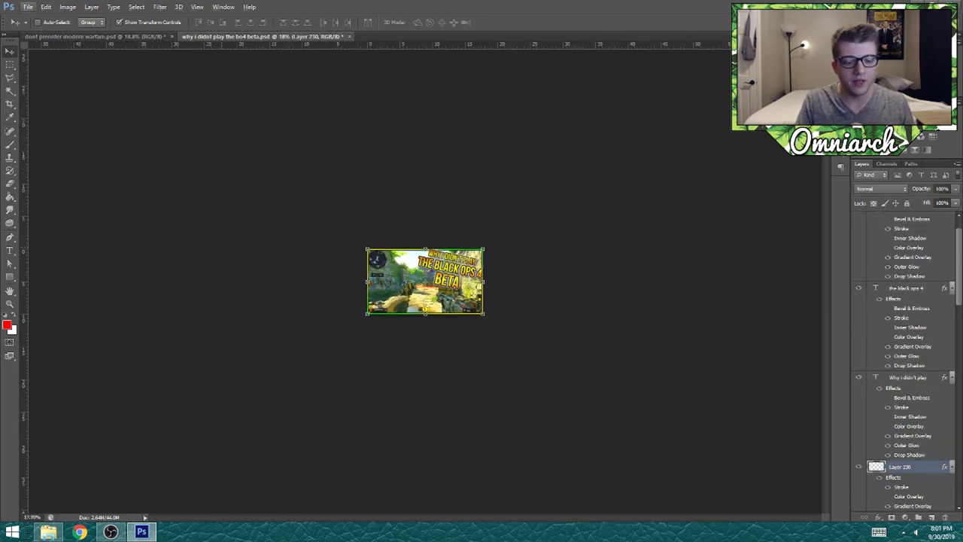
pyautogui.write('18.8')
pyautogui.press('Return')
# Deselect the active layer of the Black Ops 4 beta thumbnail to hide its transform handles, and clear the canvas selection.
pyautogui.hotkey('ctrl', 'a')
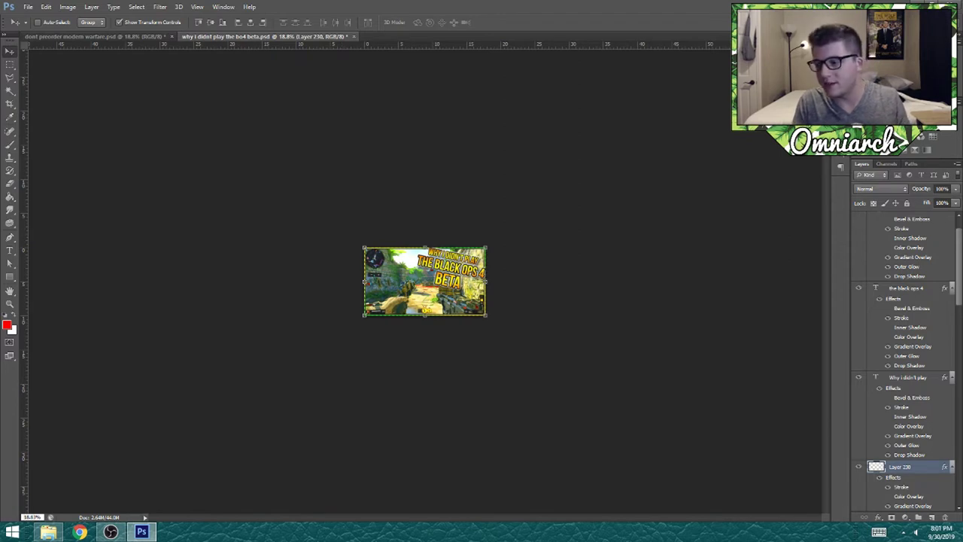
pyautogui.press('Down')
pyautogui.press('Return')
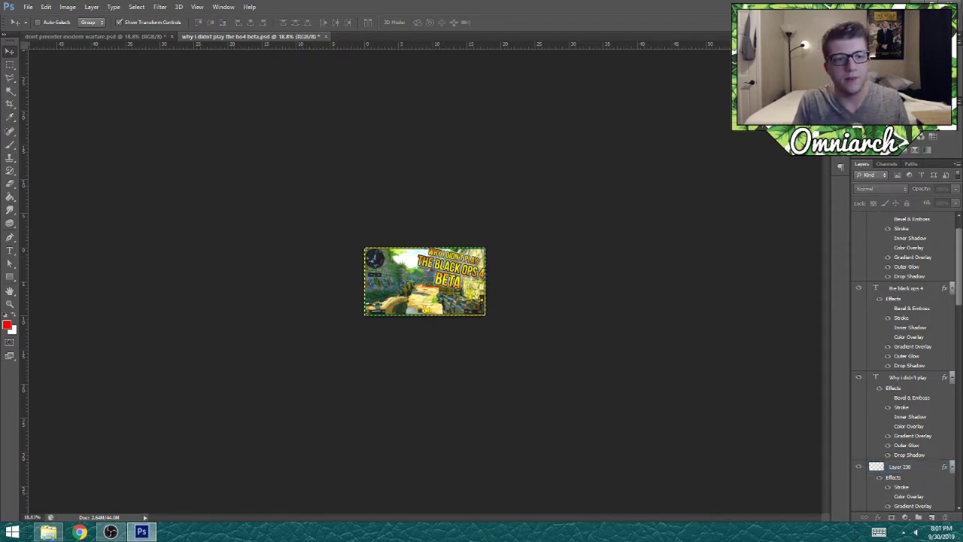
pyautogui.press('m')
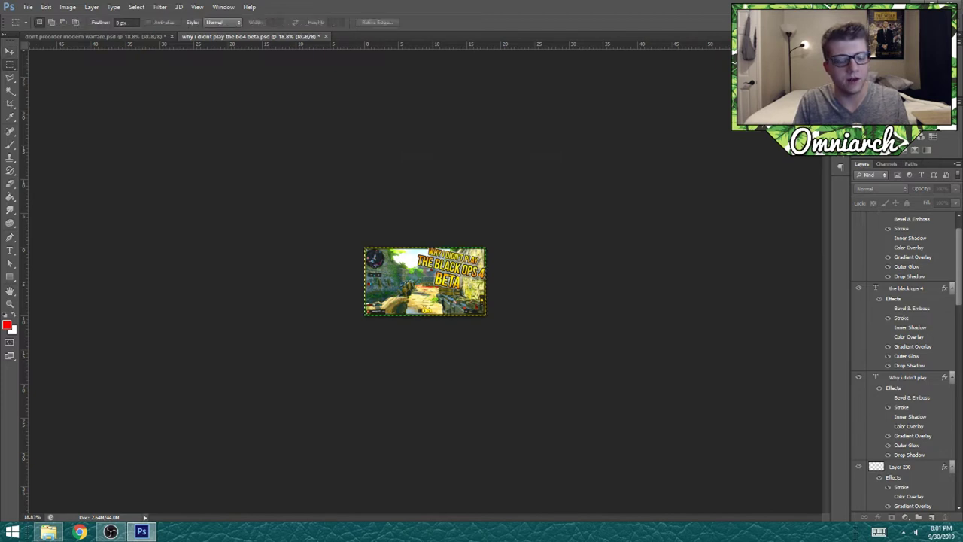
pyautogui.press('v')
# Compare the readability of both thumbnails at 18.8%, ending on the Black Ops 4 beta one.
pyautogui.hotkey('ctrl', 'Tab')
pyautogui.hotkey('ctrl', 'Tab')
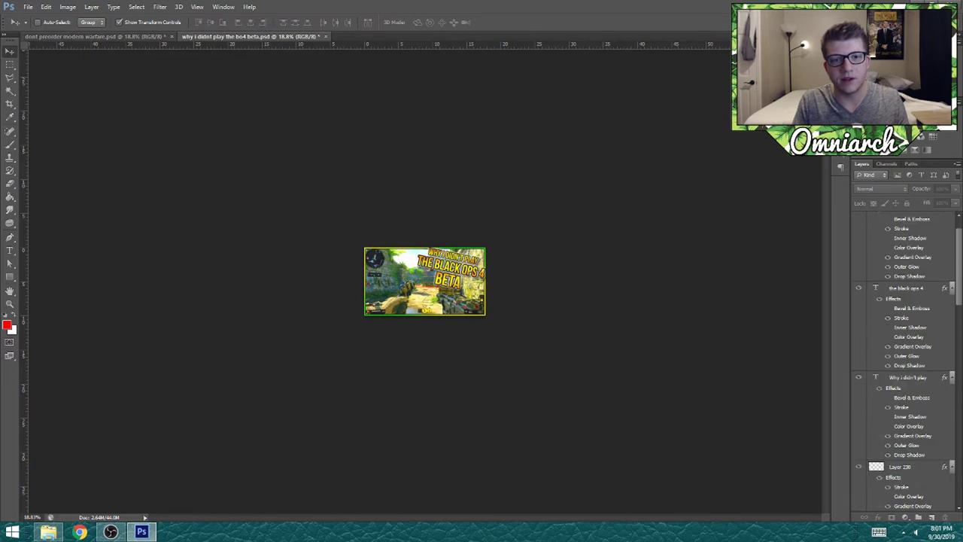
pyautogui.hotkey('ctrl', 'Tab')
pyautogui.hotkey('ctrl', 'Tab')
pyautogui.hotkey('ctrl', 'Tab')
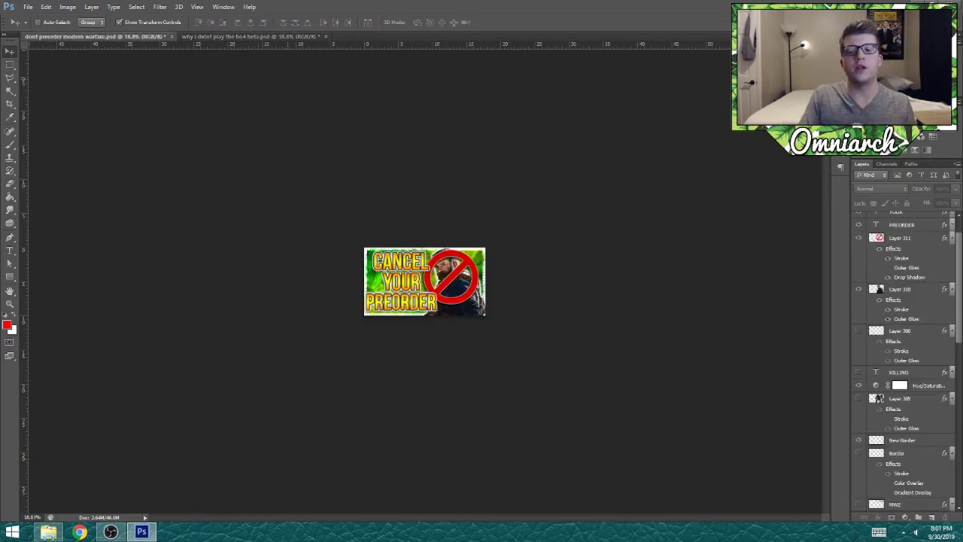
pyautogui.hotkey('ctrl', 'Tab')
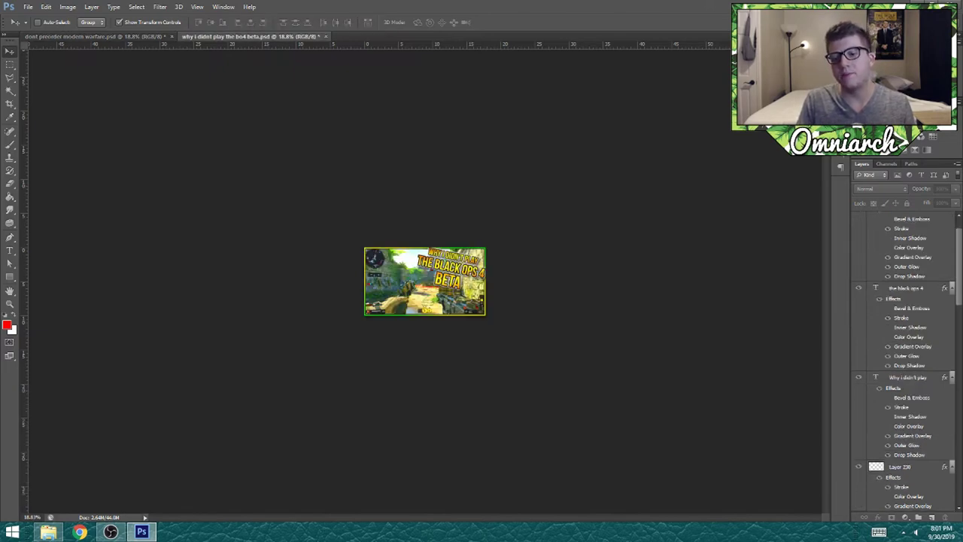
# Examine the Black Ops 4 beta and preorder thumbnails enlarged to 78%, returning each to about 19%.
pyautogui.scroll(5, 425, 280)
pyautogui.scroll(1, 426, 283)
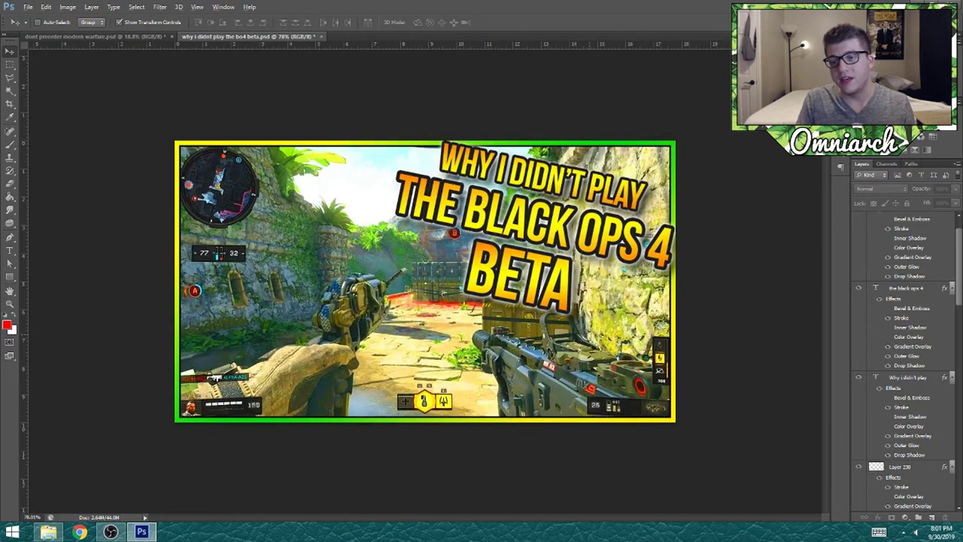
pyautogui.scroll(-6, 424, 281)
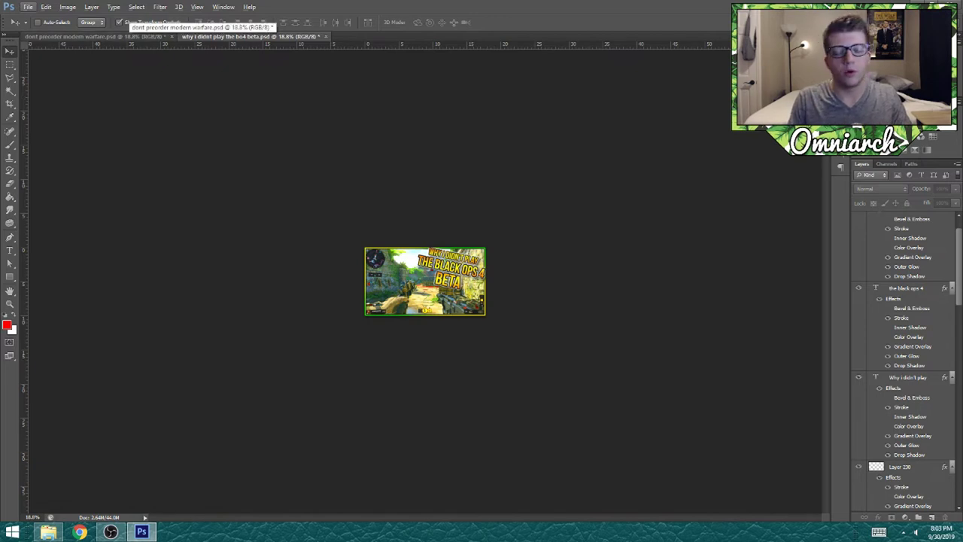
pyautogui.click(128, 36)
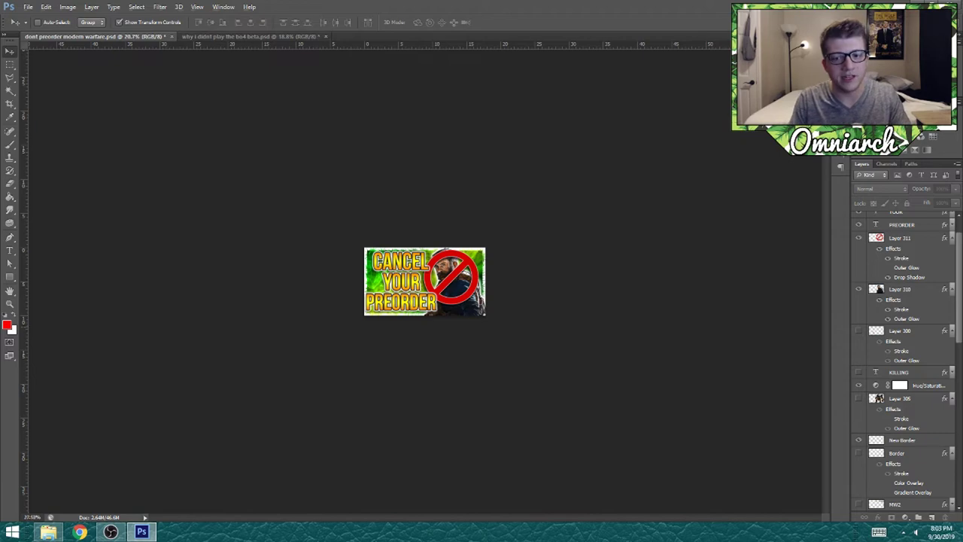
pyautogui.scroll(3, 425, 281)
pyautogui.scroll(3, 425, 282)
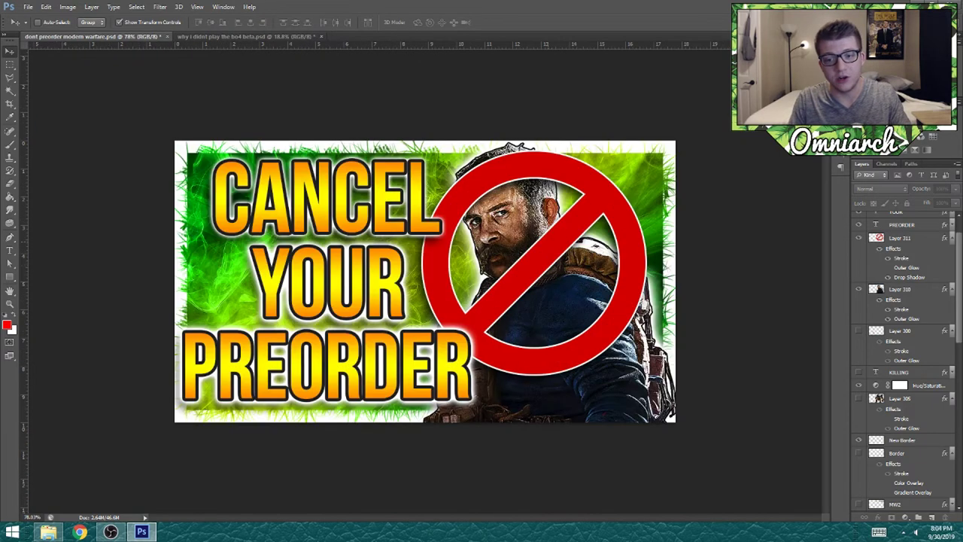
pyautogui.scroll(-5, 425, 282)
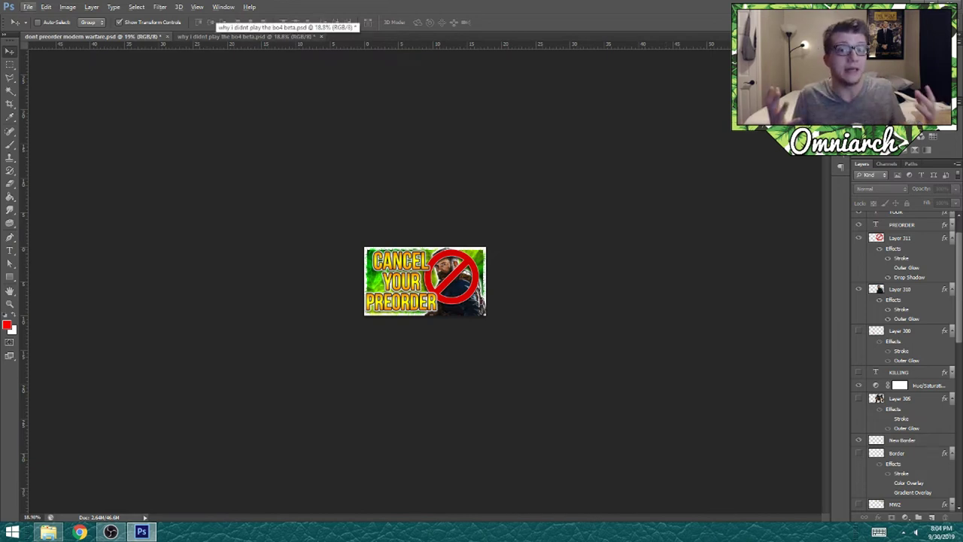
# Compare the text and imagery of the two reduced thumbnails repeatedly, ending on the preorder one.
pyautogui.click(249, 36)
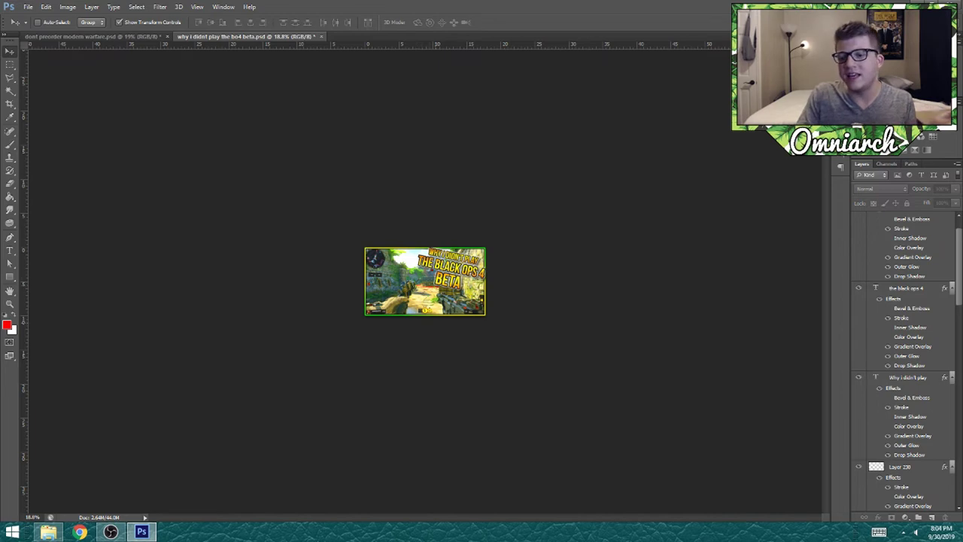
pyautogui.hotkey('ctrl', 'Tab')
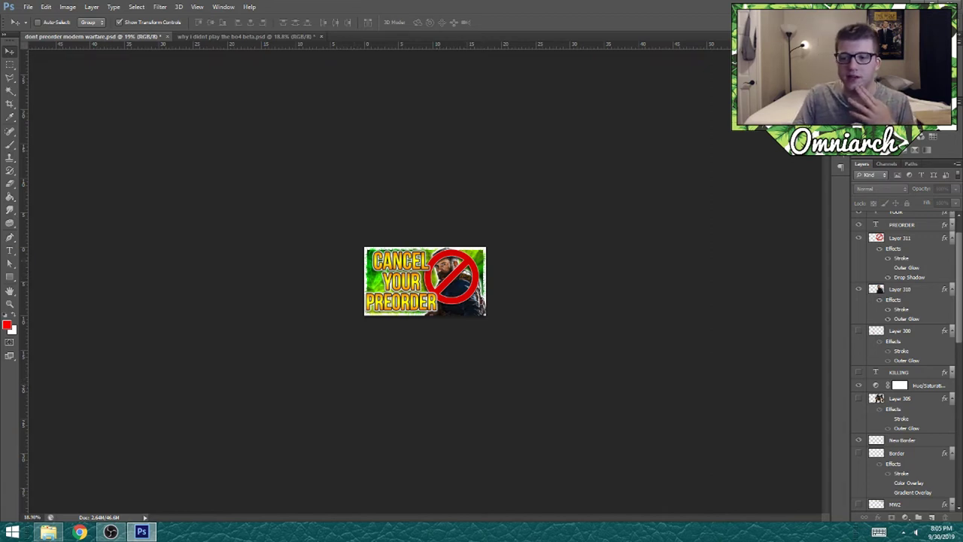
pyautogui.click(433, 256)
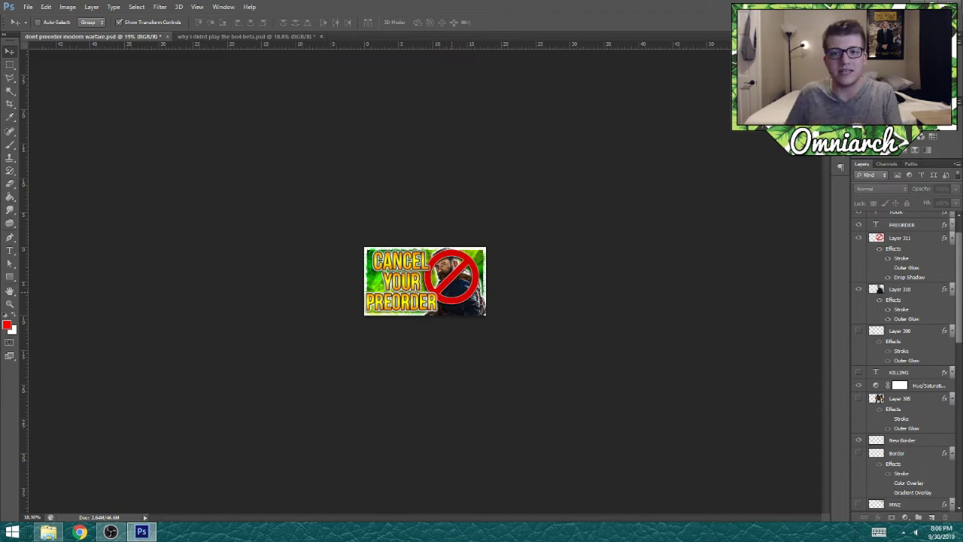
pyautogui.click(313, 37)
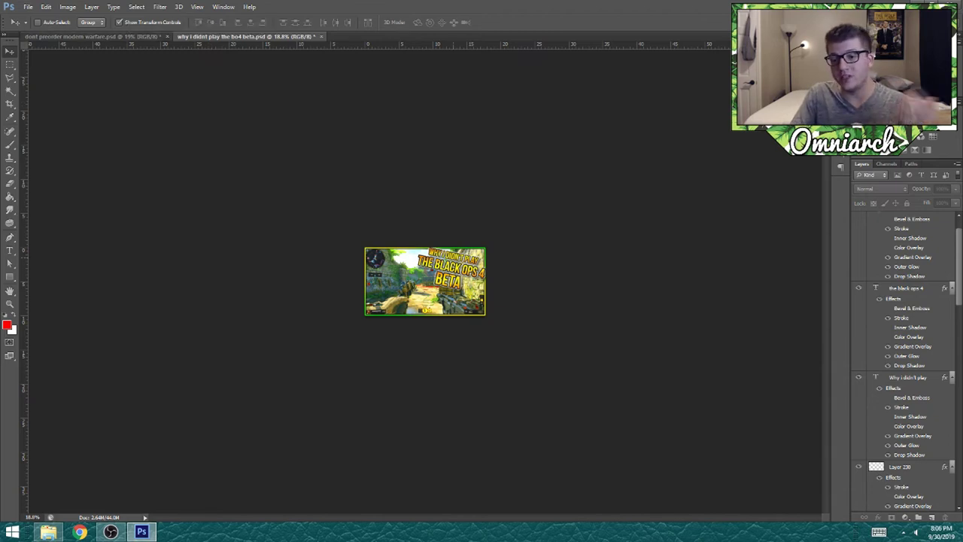
pyautogui.click(71, 36)
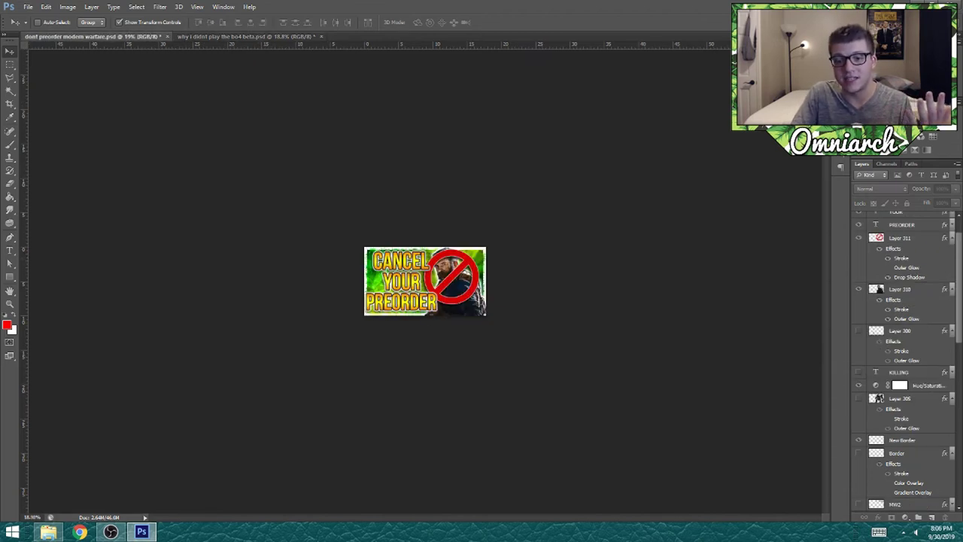
pyautogui.hotkey('ctrl', 'Tab')
pyautogui.hotkey('ctrl', 'Tab')
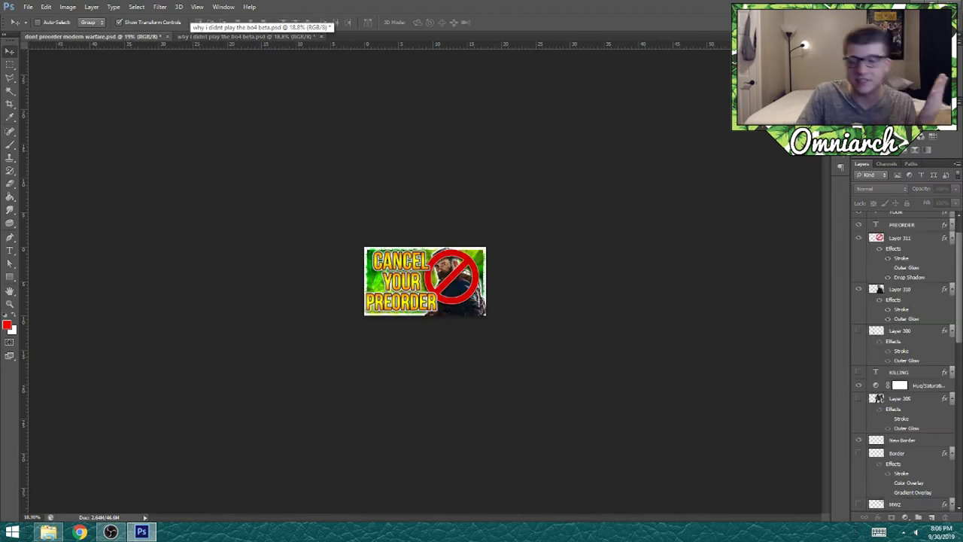
pyautogui.click(248, 36)
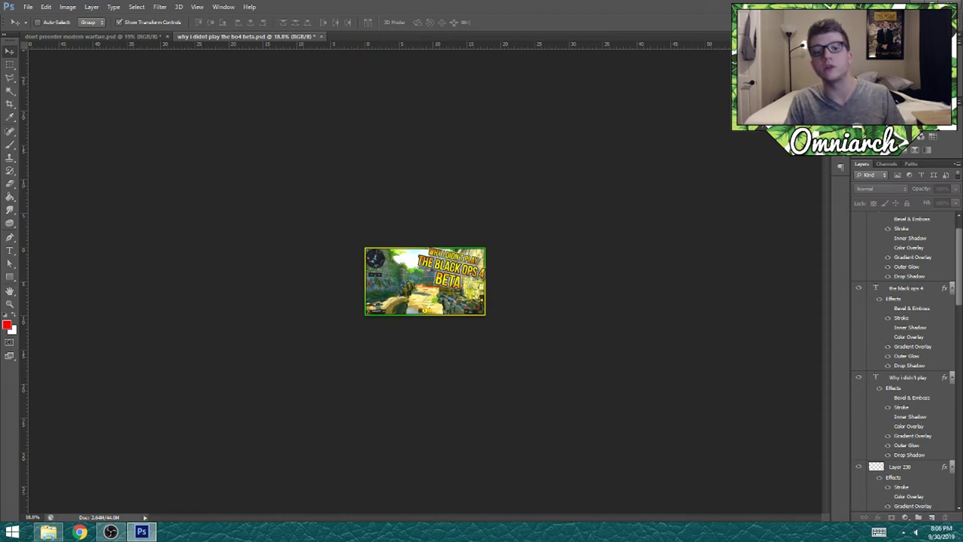
pyautogui.click(90, 36)
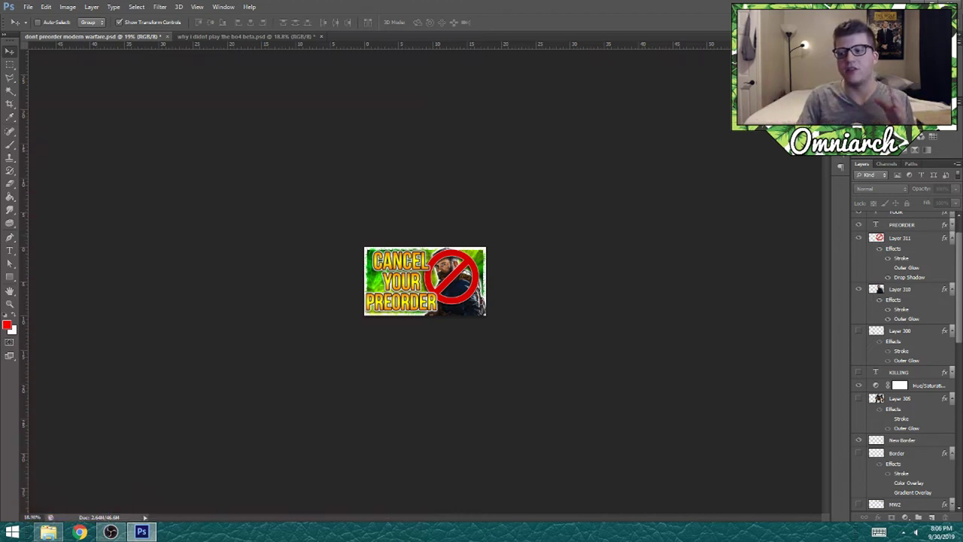
# Compare the preorder thumbnail with and without the red prohibition sign by toggling its layer, leaving the sign shown.
pyautogui.scroll(-6, 903, 361)
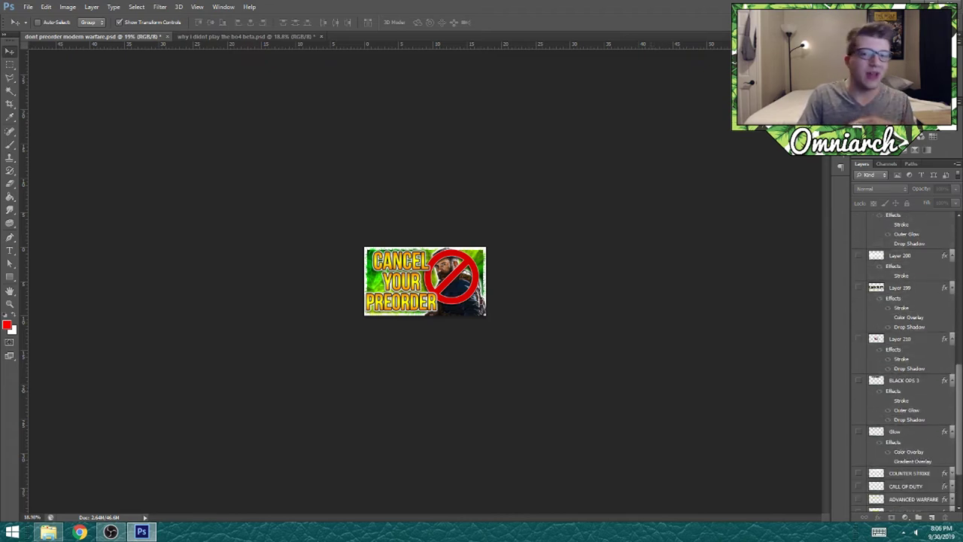
pyautogui.scroll(10, 903, 361)
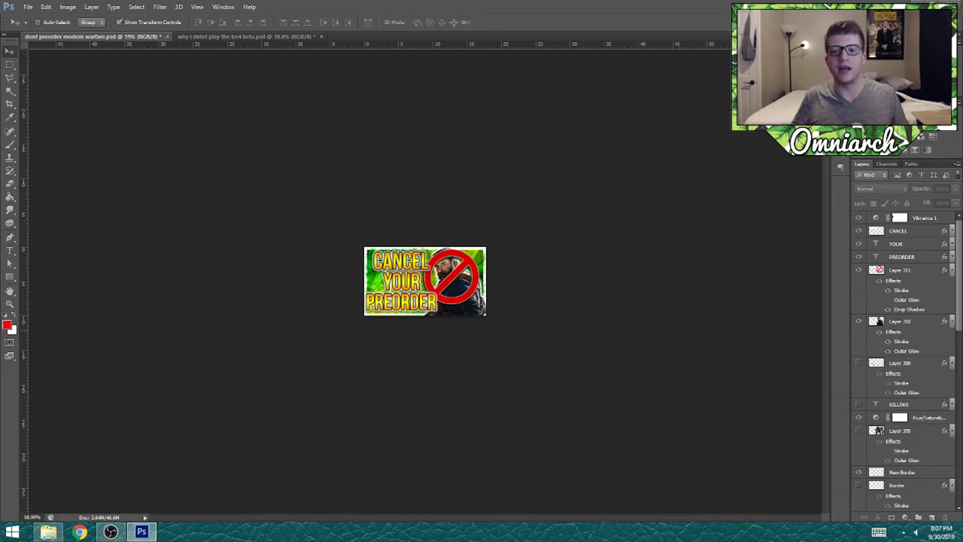
pyautogui.click(859, 270)
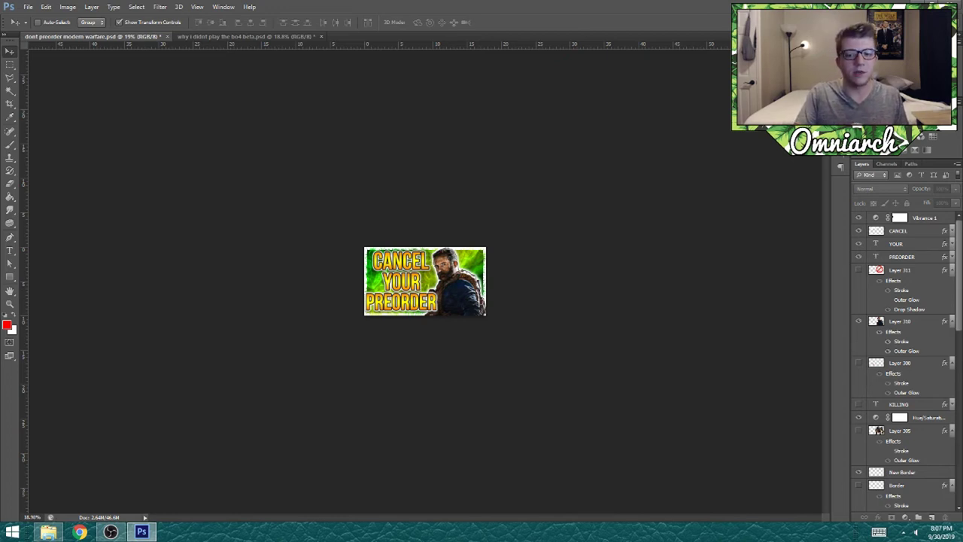
pyautogui.click(858, 270)
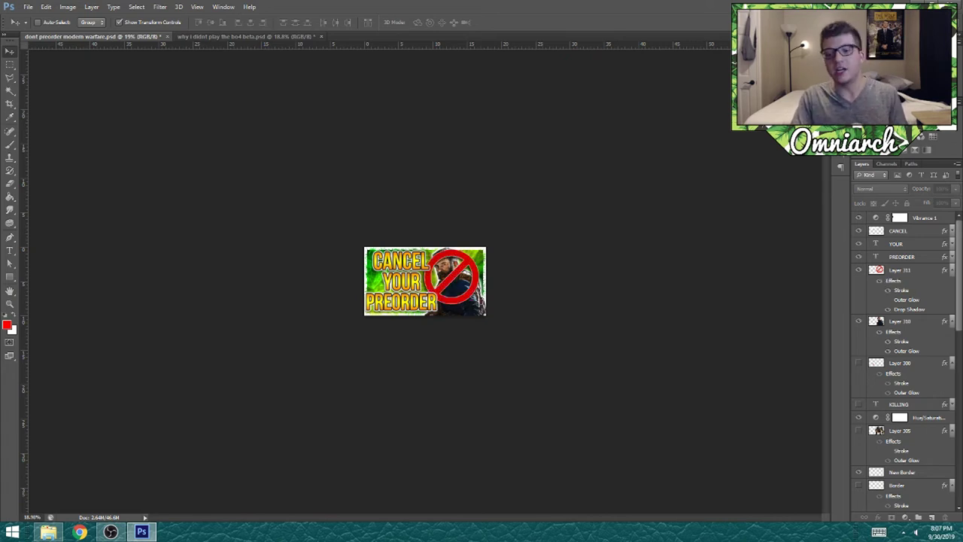
pyautogui.click(858, 270)
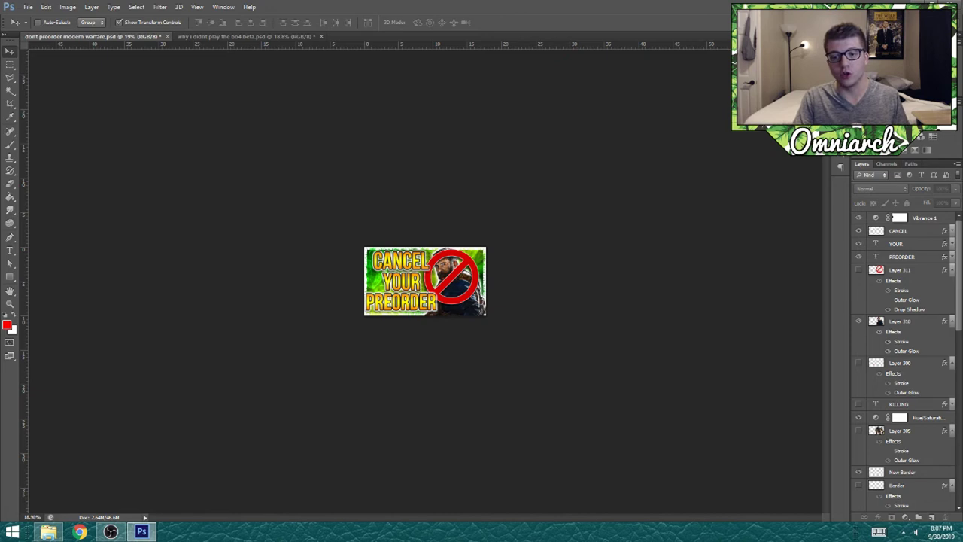
pyautogui.click(859, 270)
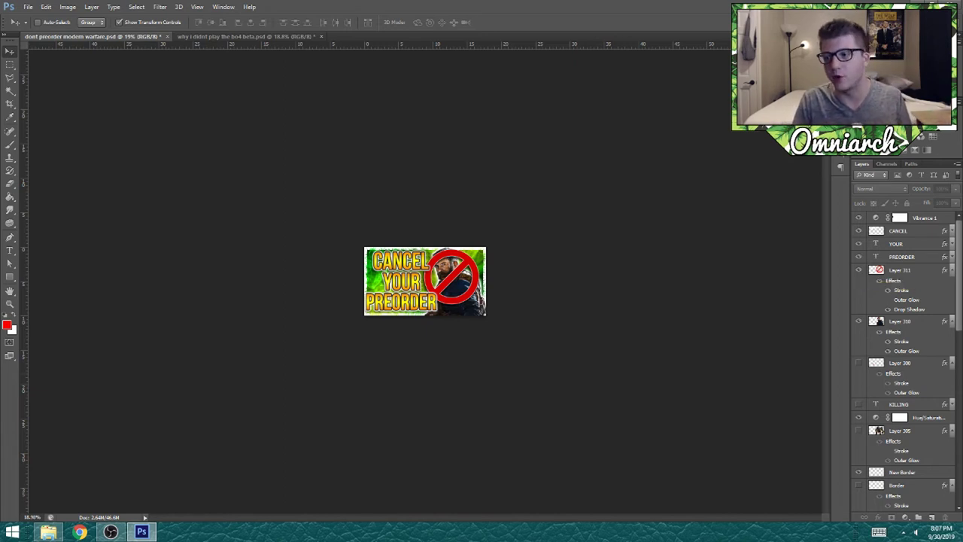
pyautogui.click(859, 269)
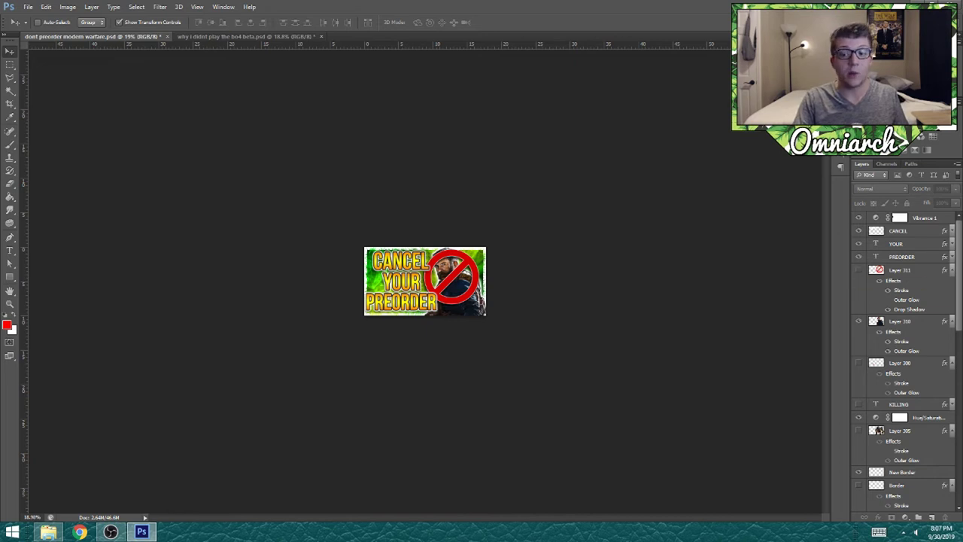
pyautogui.click(859, 270)
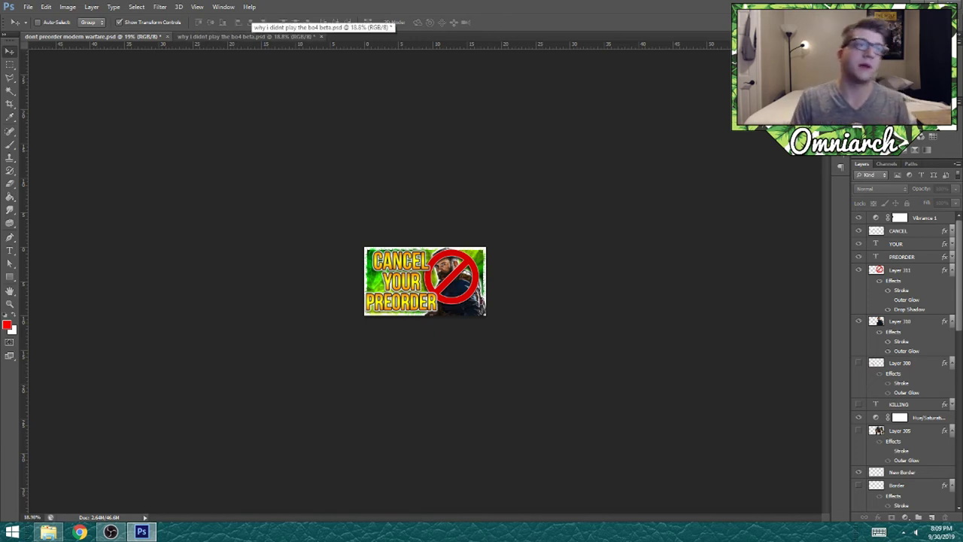
# Alternate between the Black Ops 4 beta and preorder thumbnails to compare their overall design at small size, finishing on the preorder one.
pyautogui.click(249, 36)
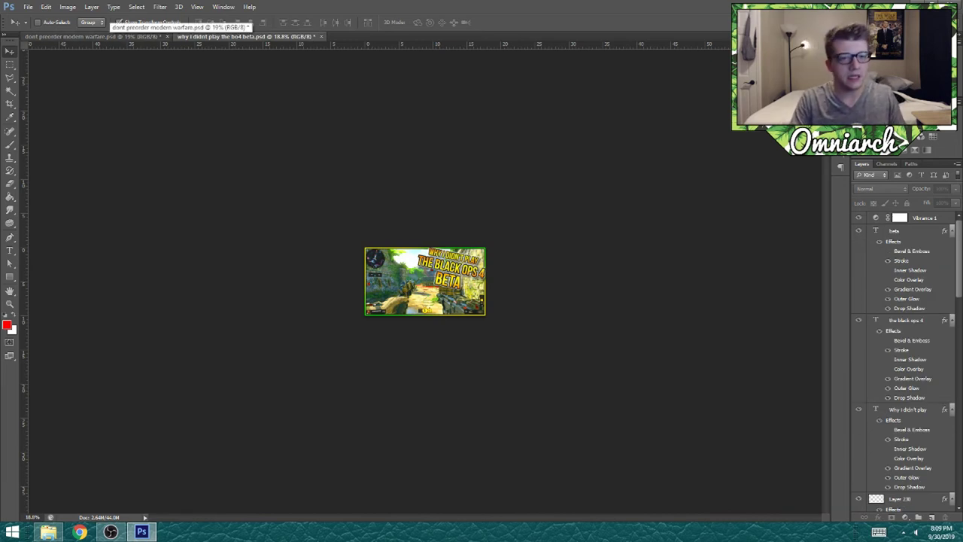
pyautogui.click(109, 36)
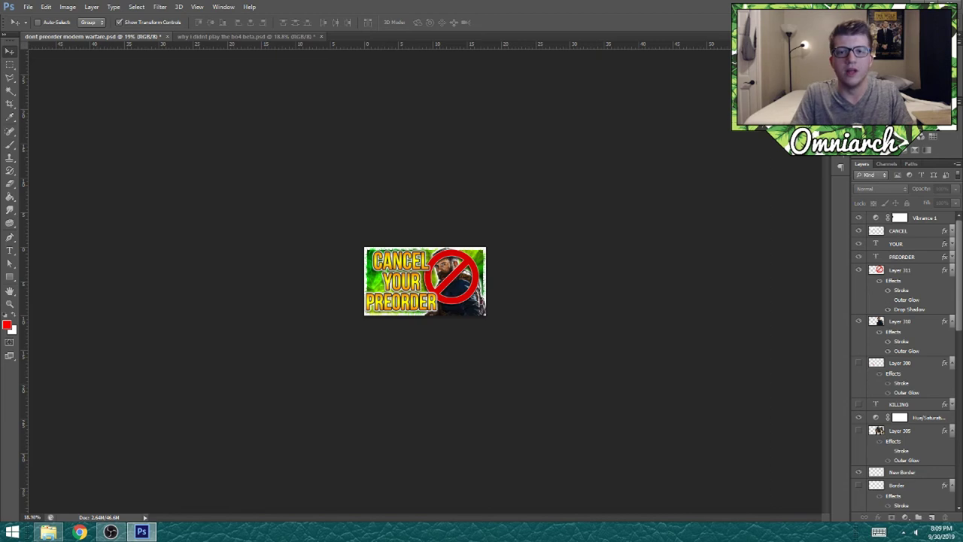
pyautogui.click(249, 36)
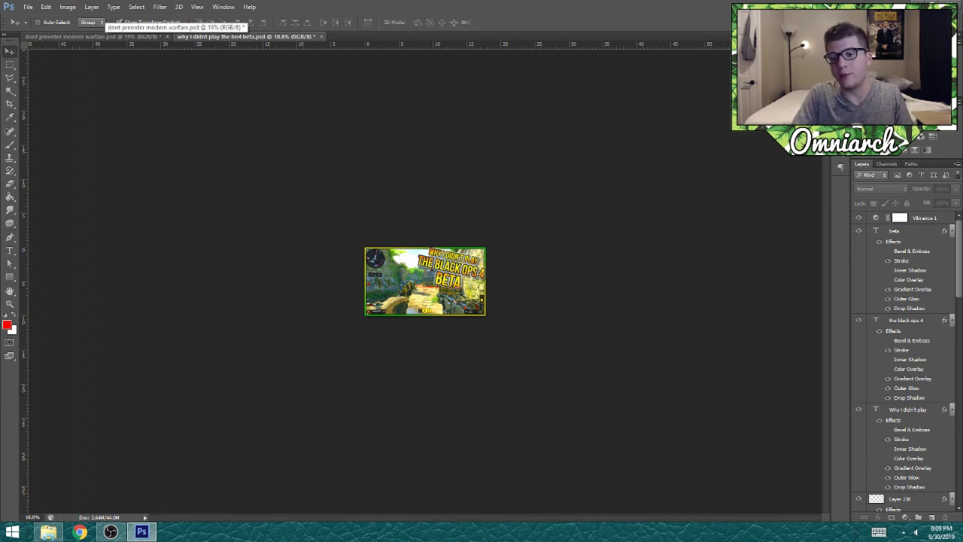
pyautogui.click(91, 36)
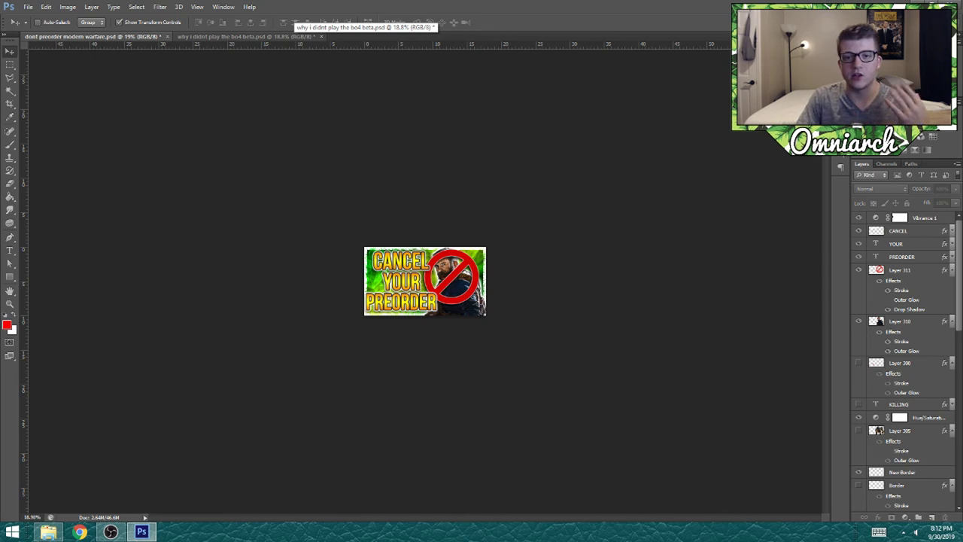
pyautogui.click(293, 36)
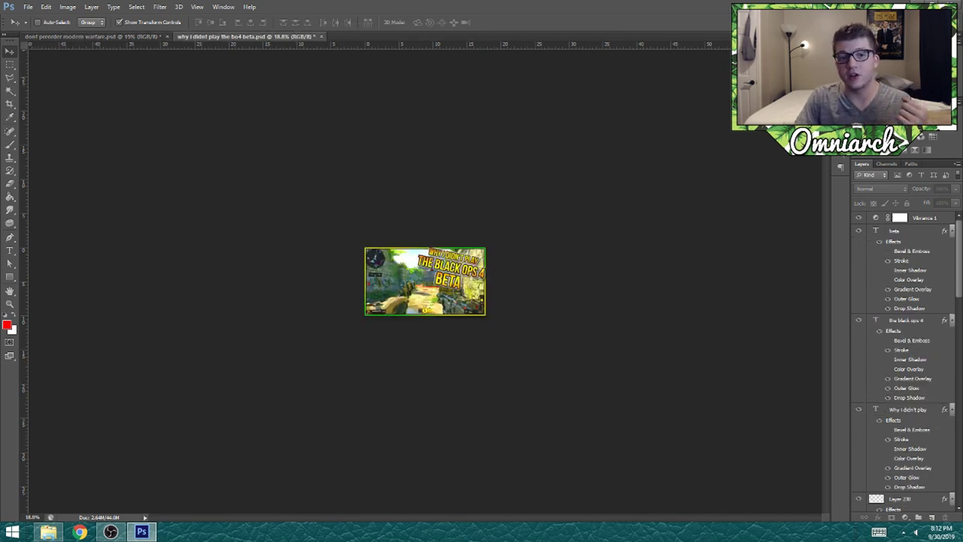
pyautogui.click(90, 36)
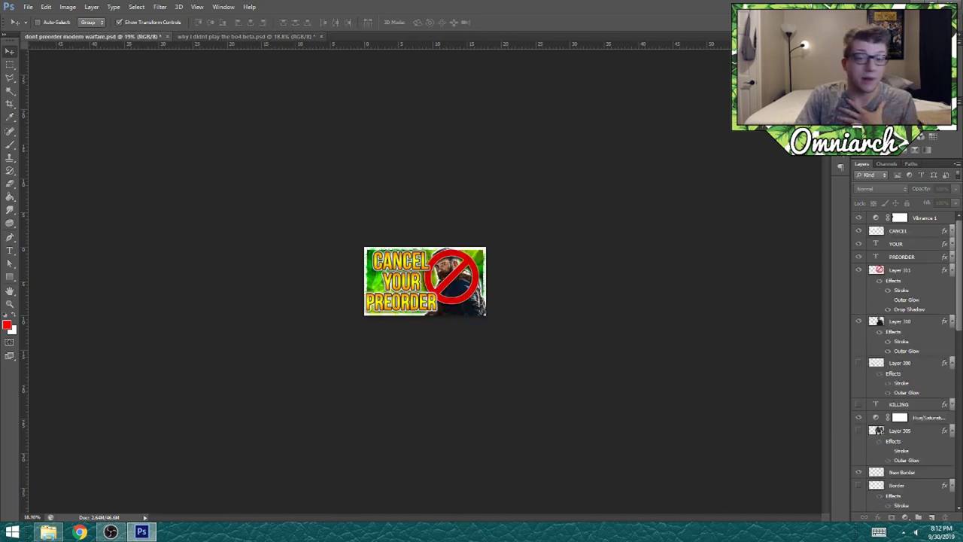